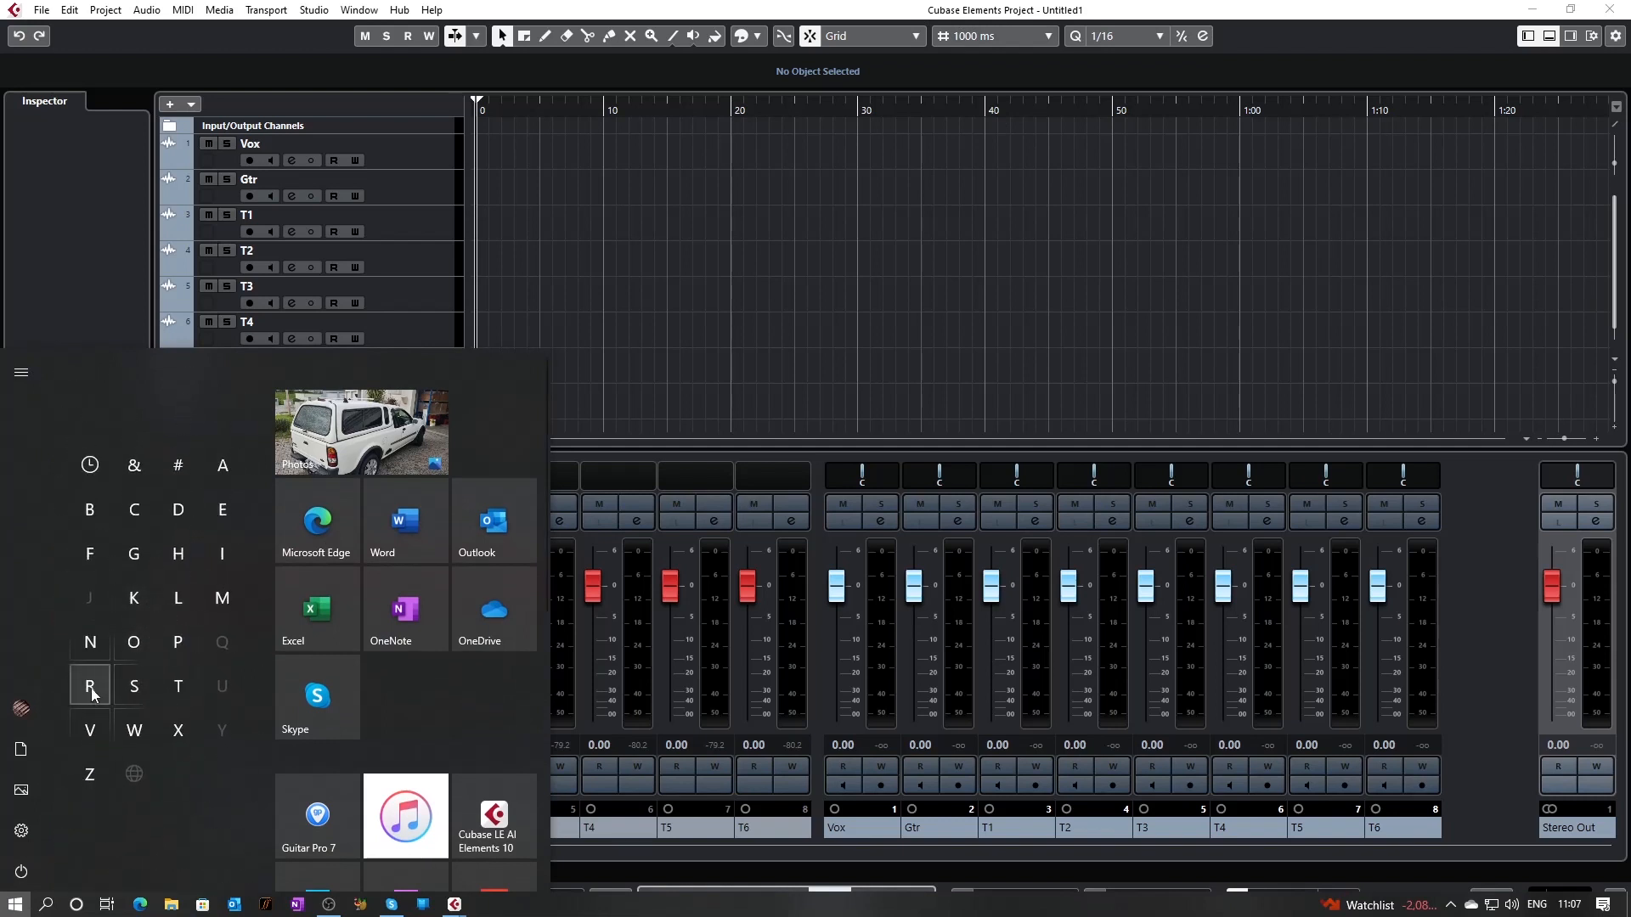
# Open the BOSS RC-600 driver settings, choose a 48000 Hz sample rate, and close the settings
pyautogui.click(102, 512)
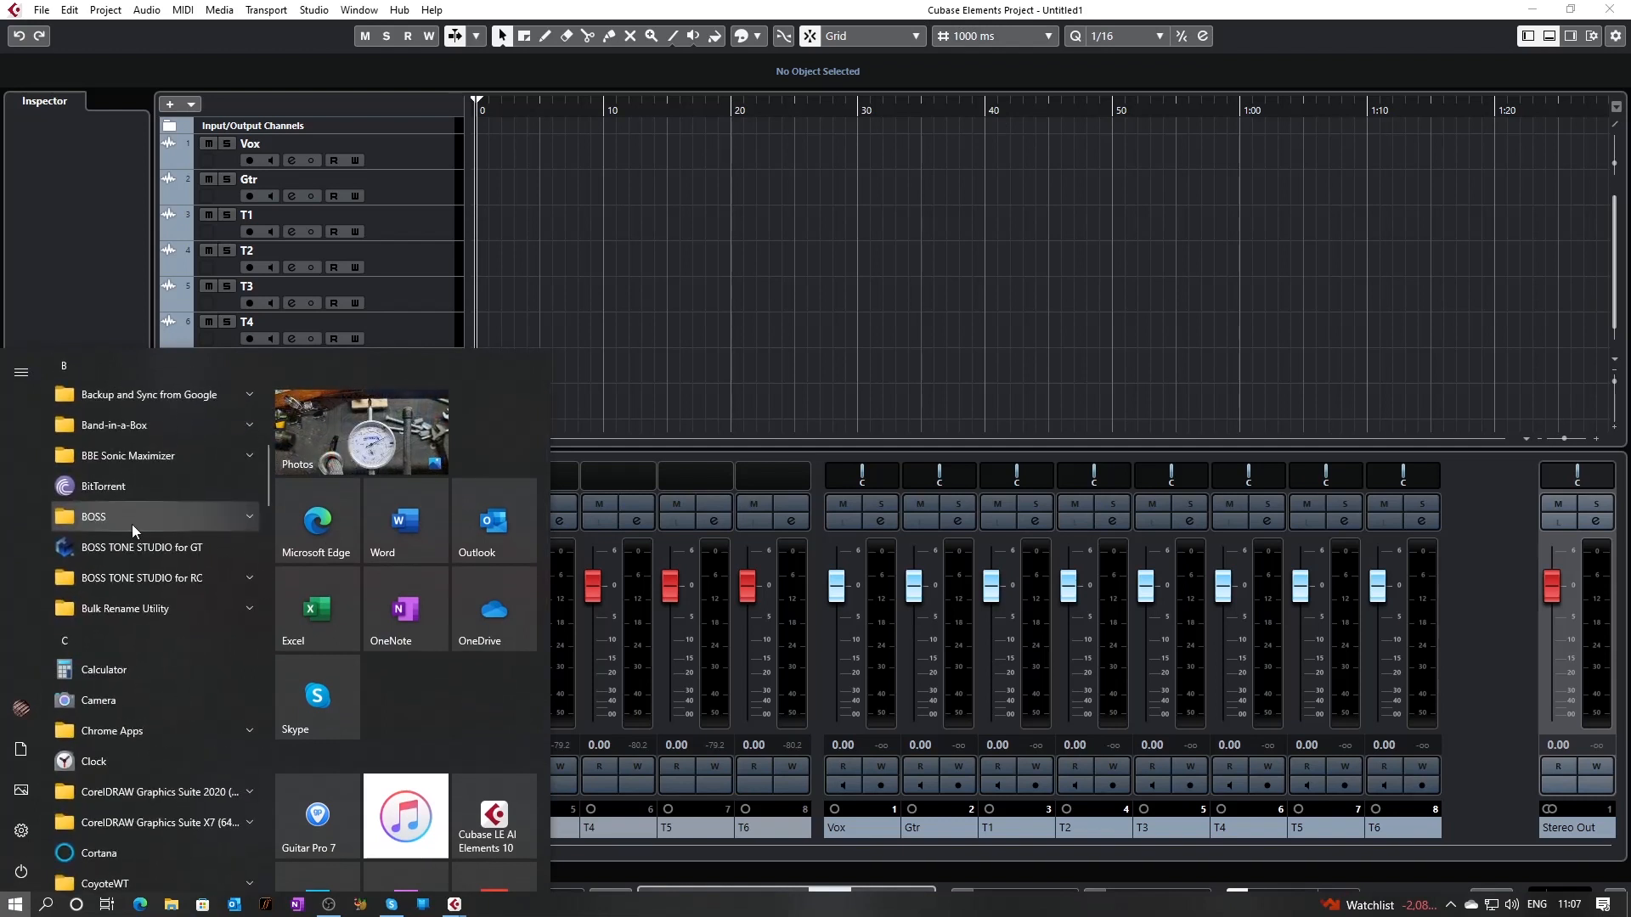
pyautogui.click(134, 518)
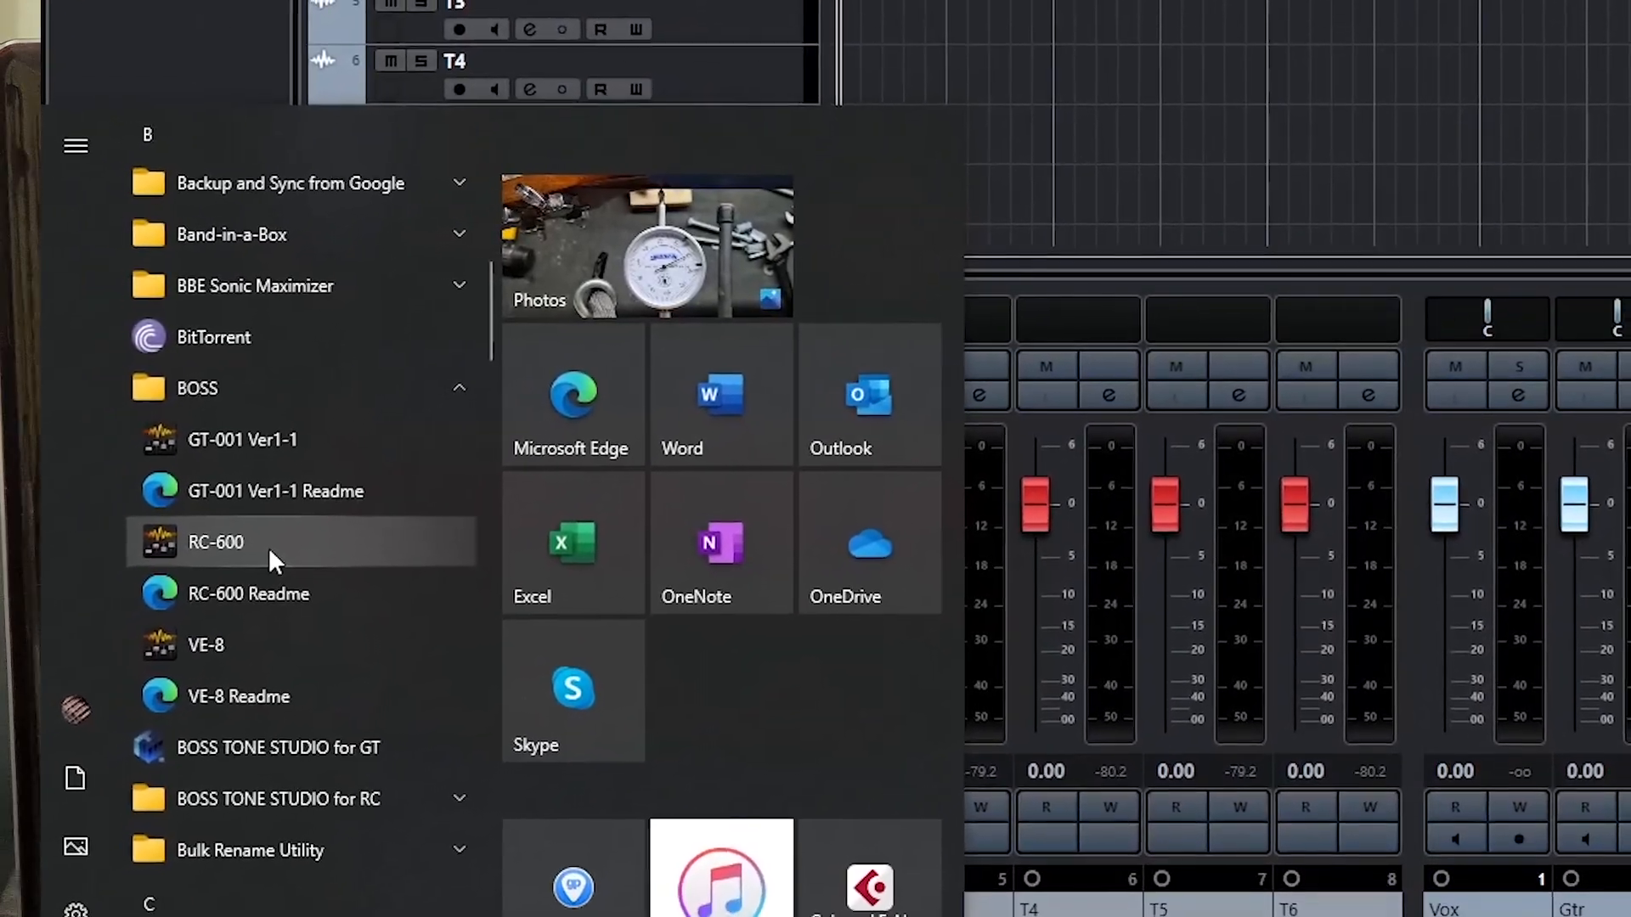
pyautogui.click(253, 548)
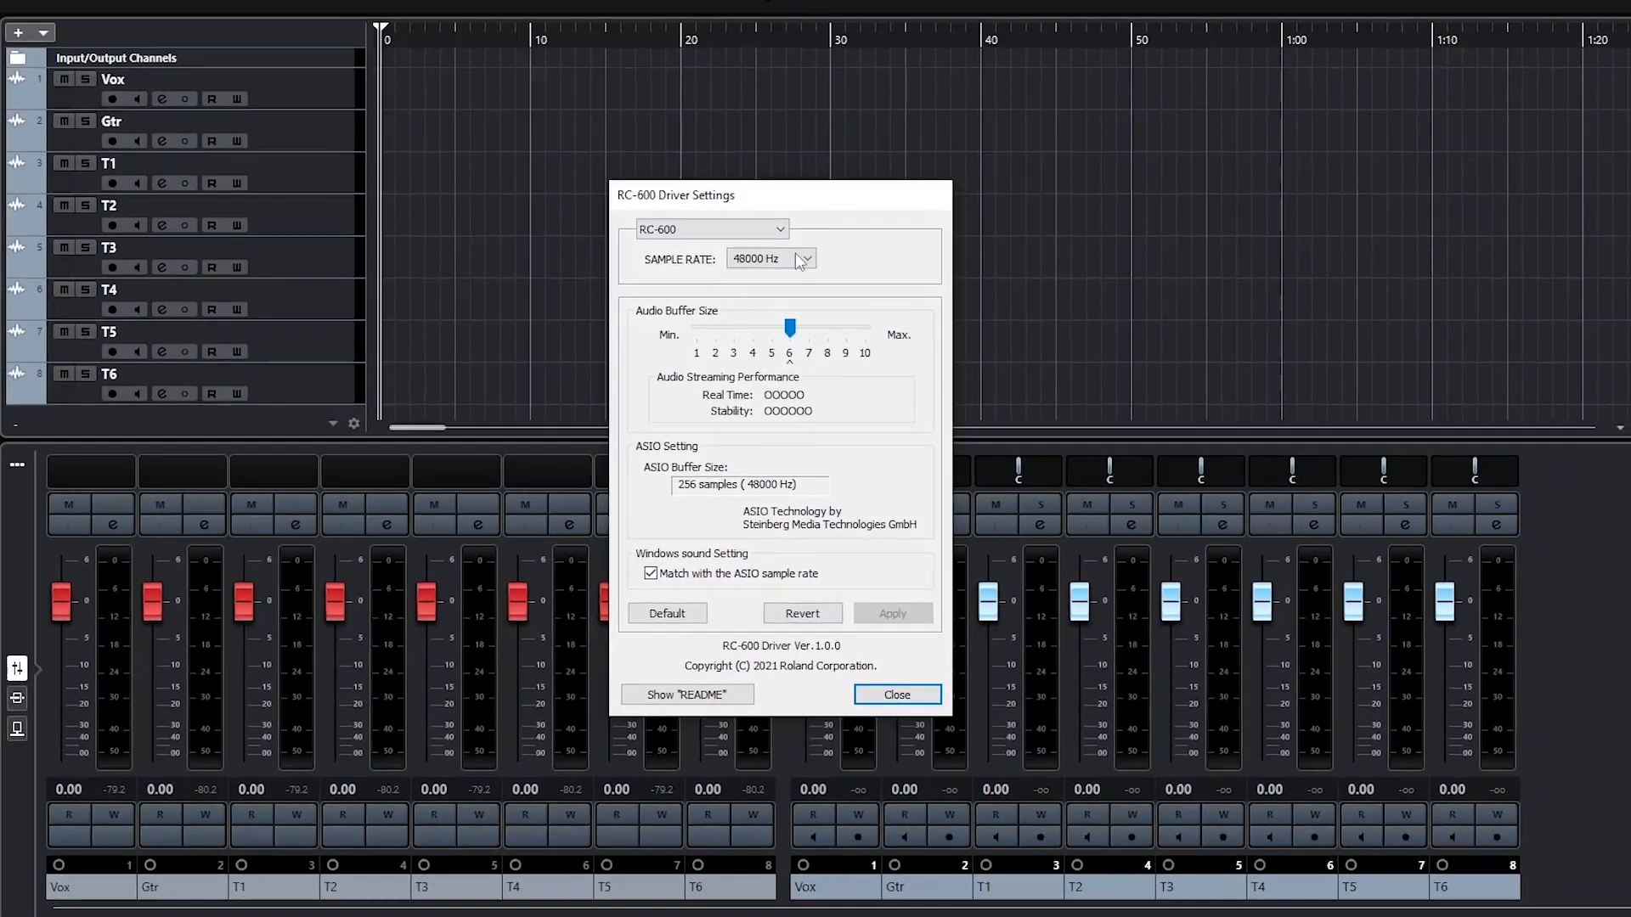
pyautogui.click(787, 254)
pyautogui.click(765, 279)
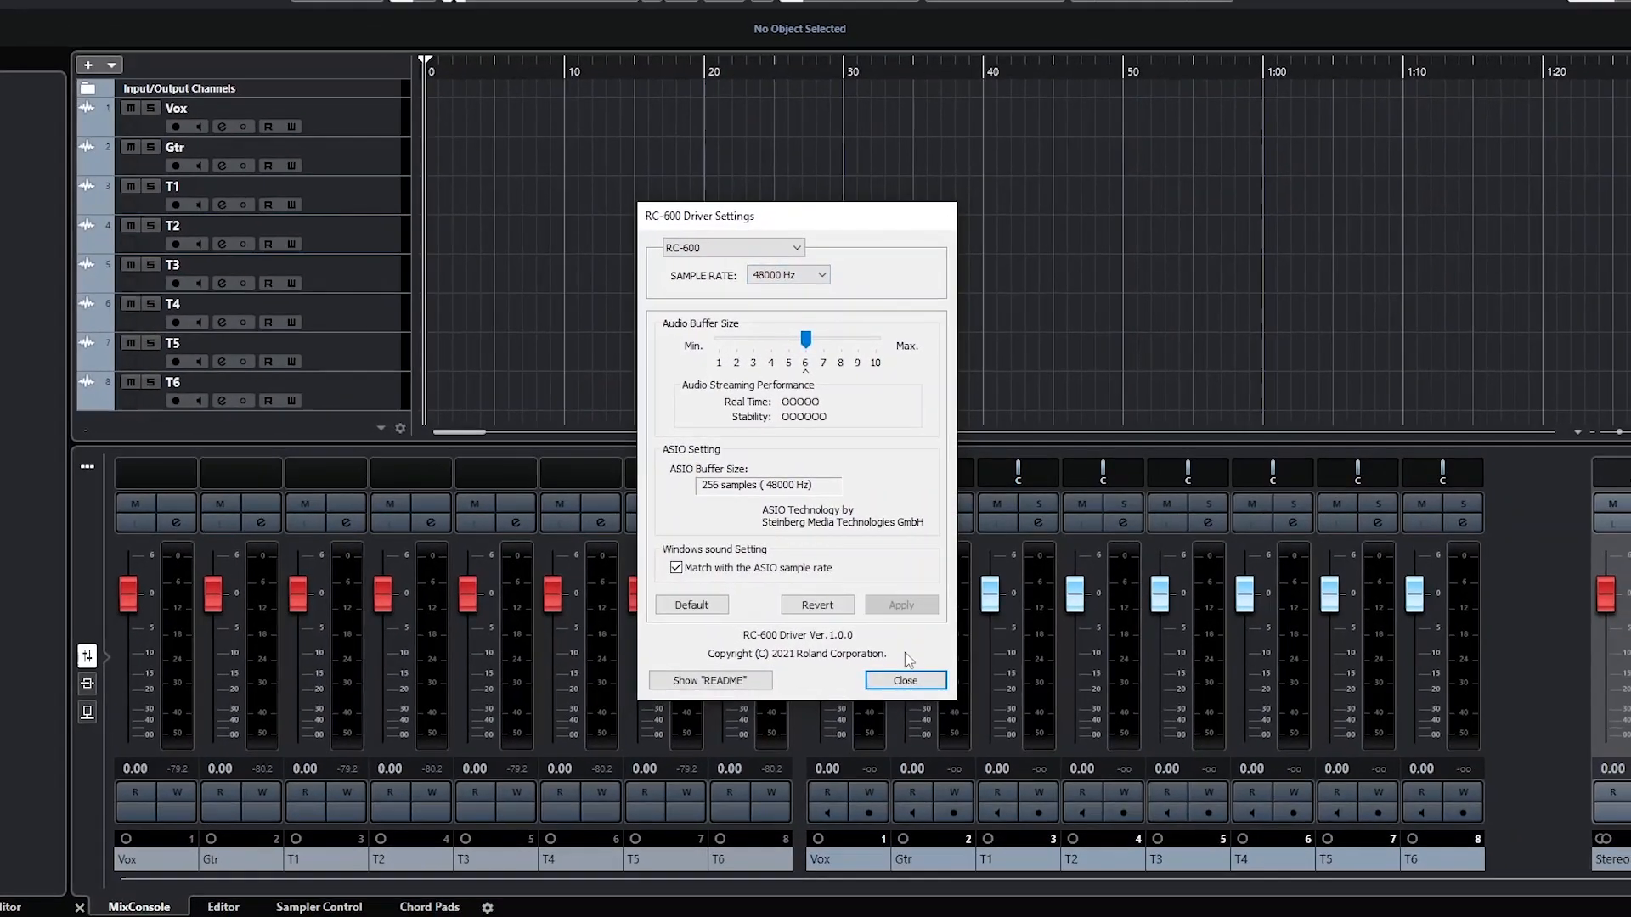
pyautogui.click(903, 684)
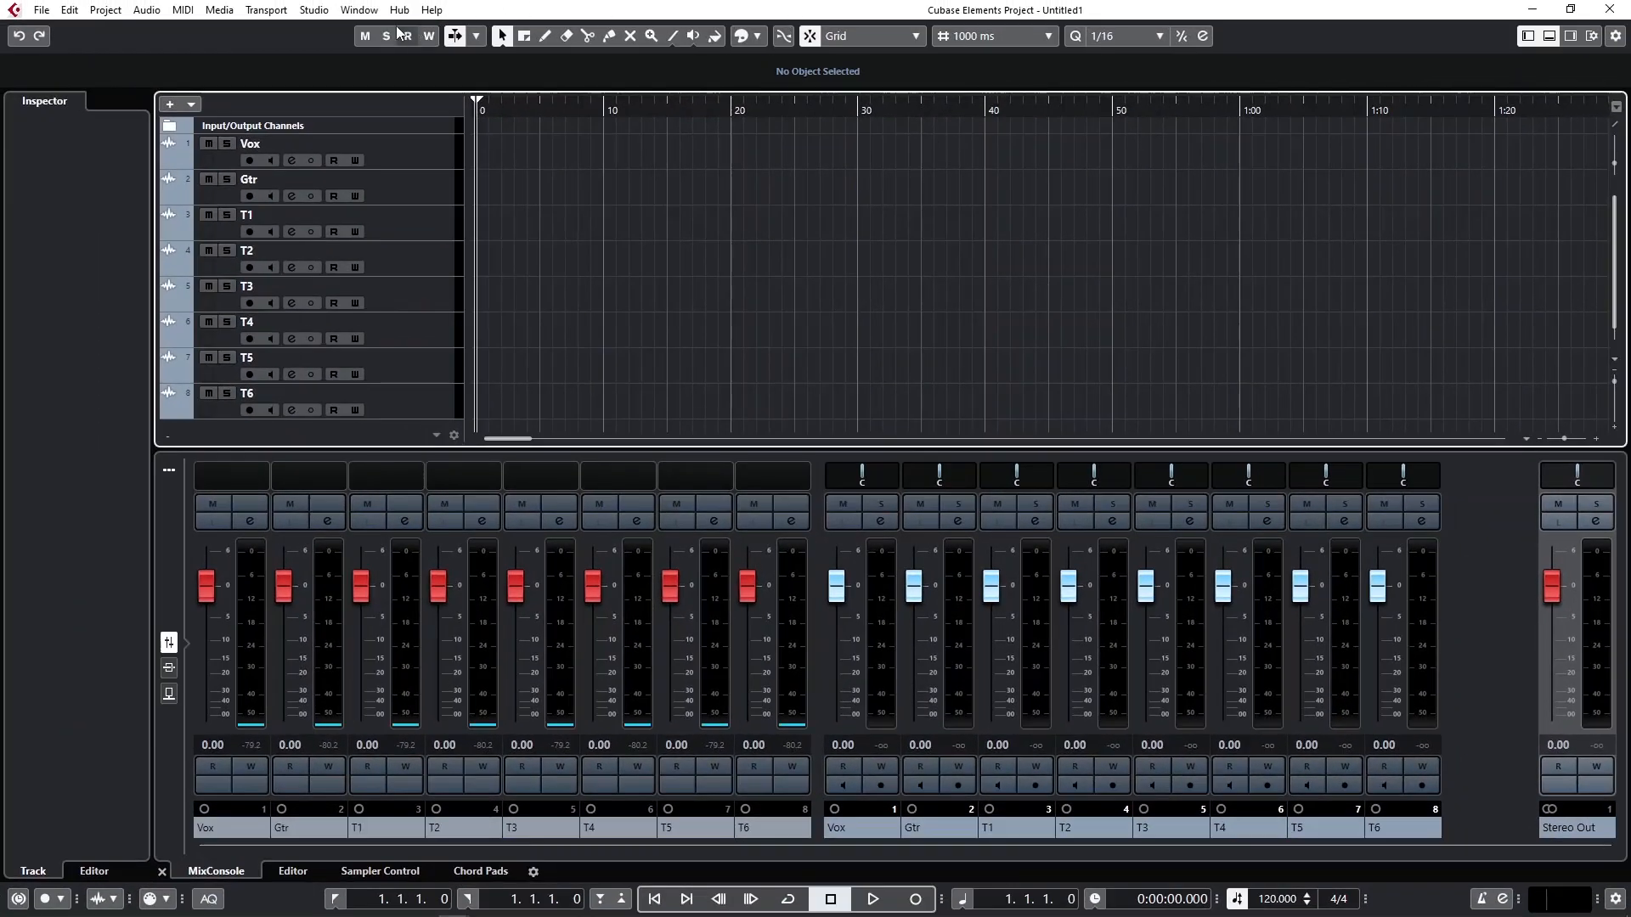
# Switch the VST Audio System's ASIO driver to RC-600 in Studio Setup and accept the change
pyautogui.press('F4')
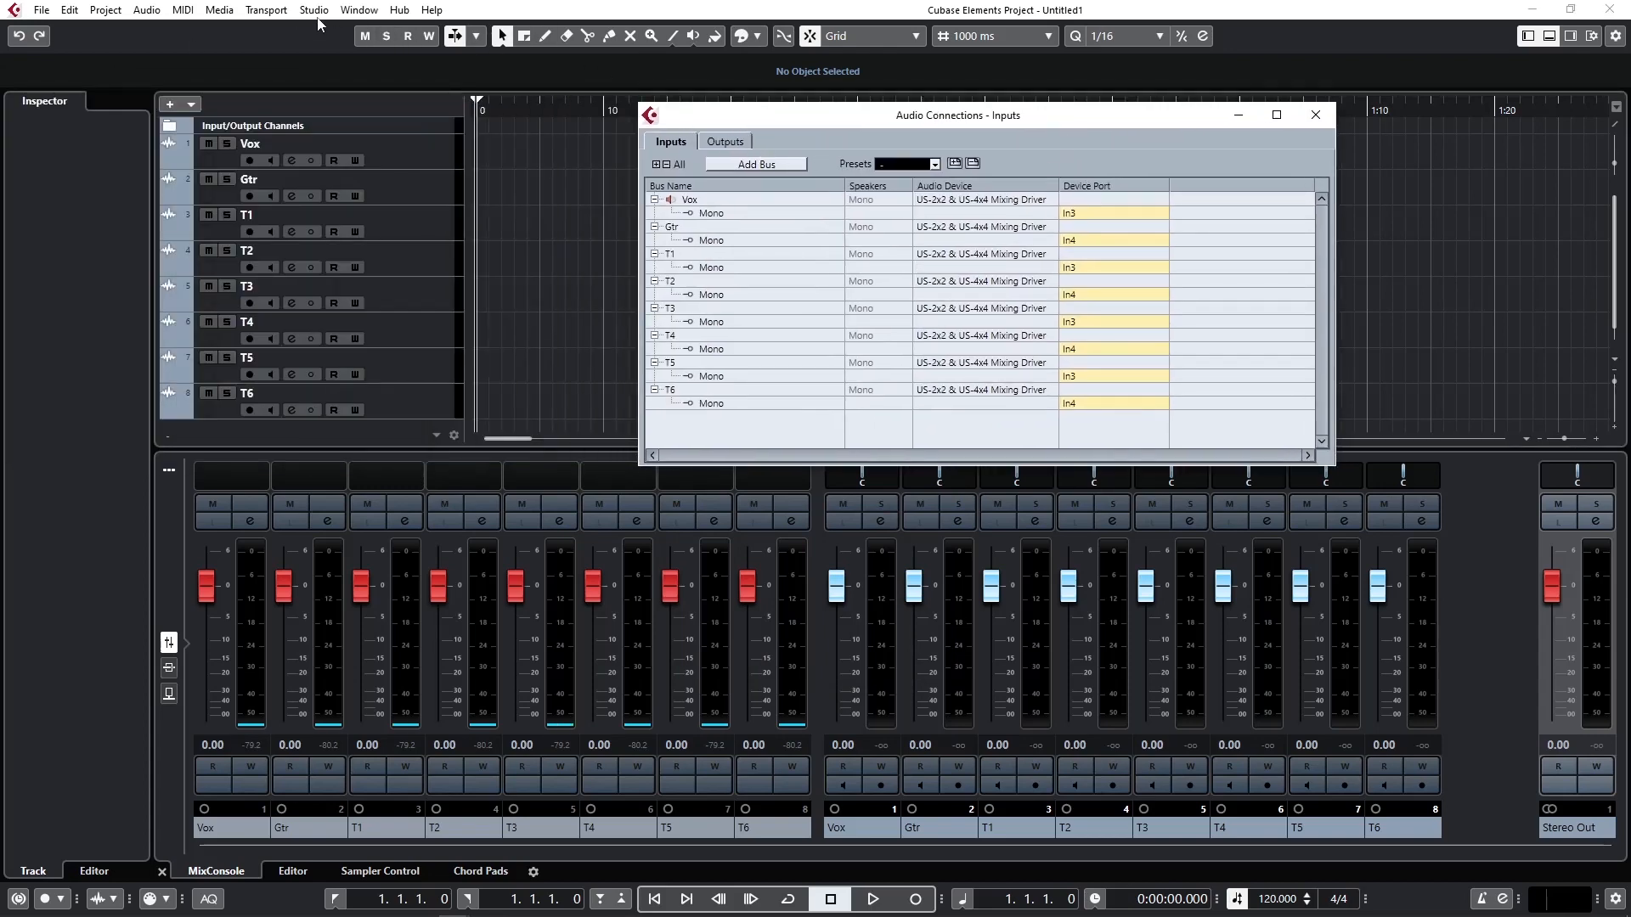
pyautogui.click(316, 11)
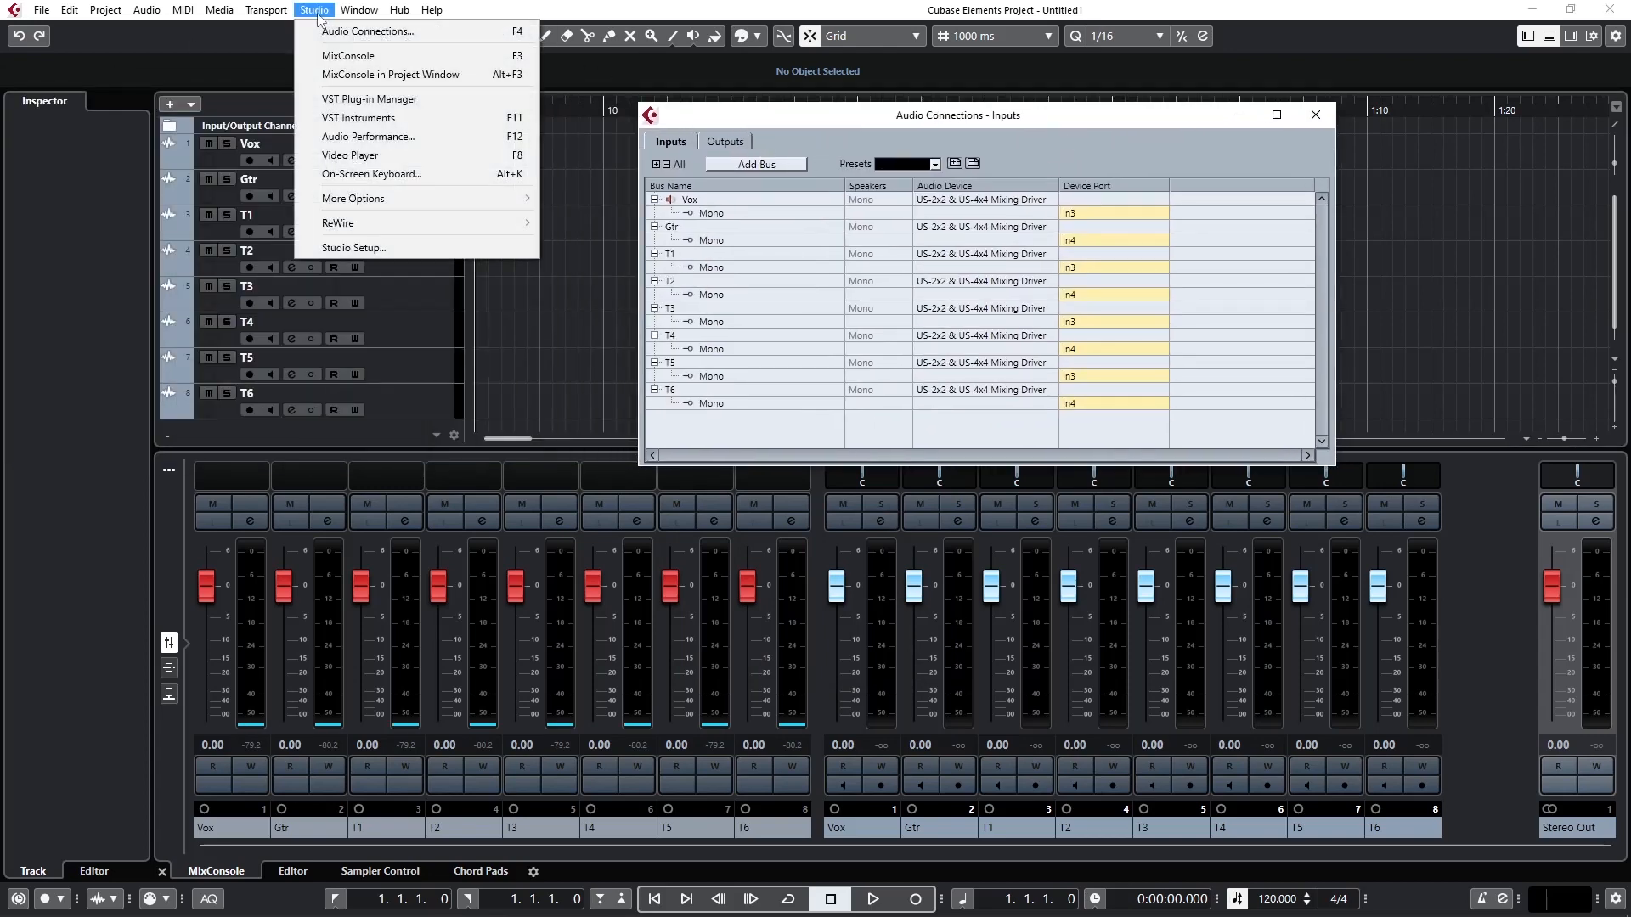
pyautogui.click(378, 249)
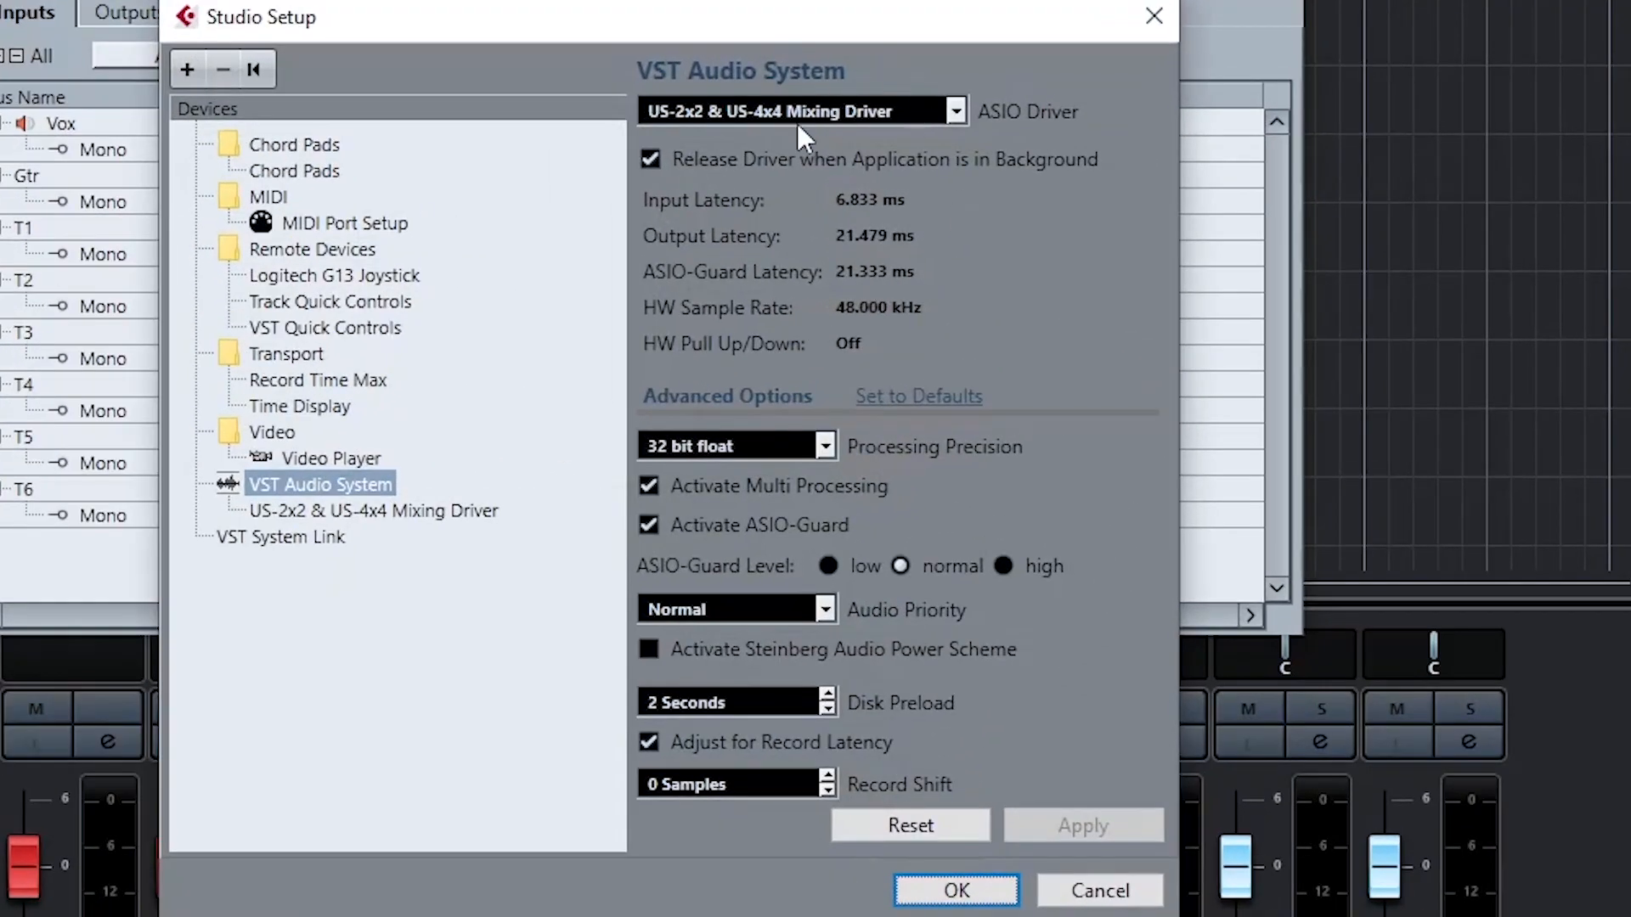
pyautogui.click(815, 109)
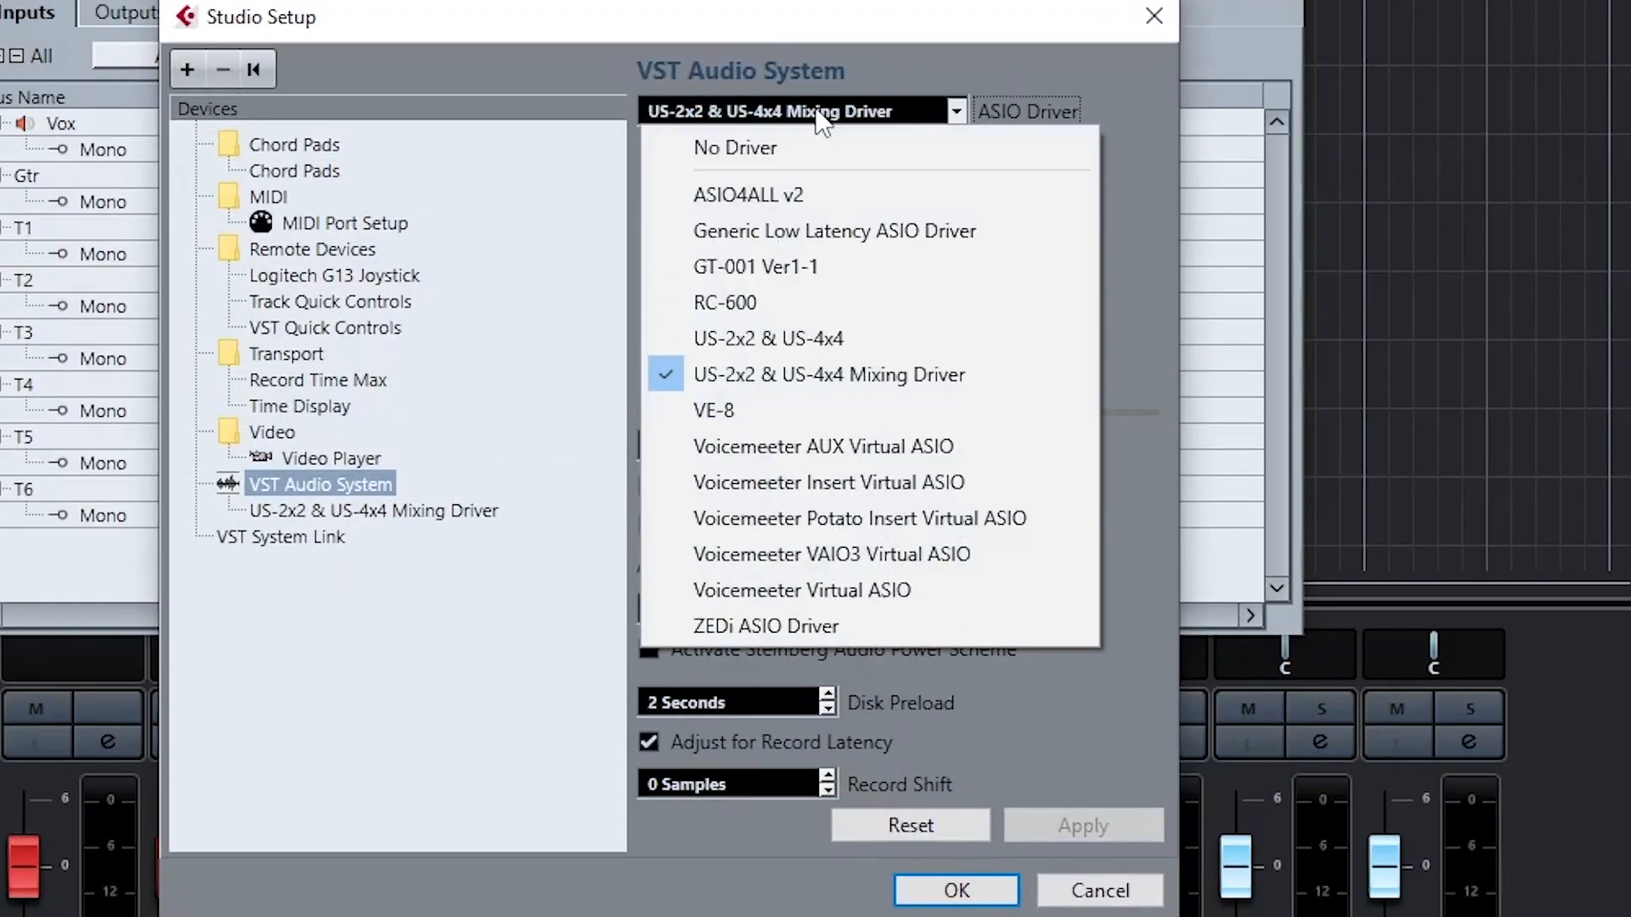
pyautogui.click(760, 304)
pyautogui.click(231, 689)
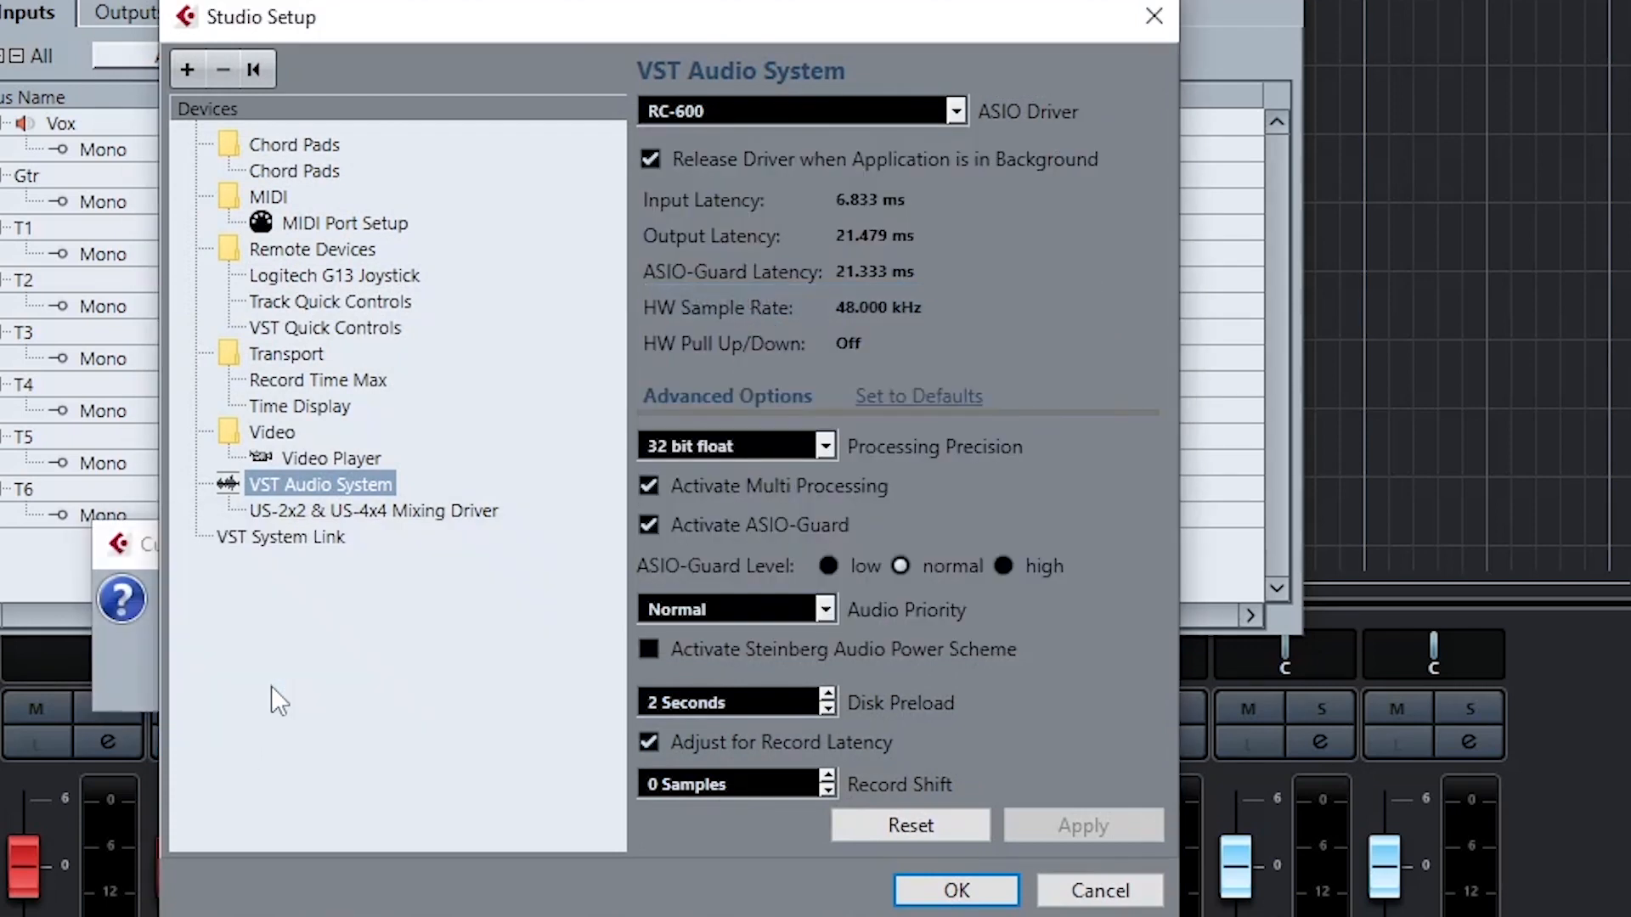
pyautogui.click(955, 891)
# Check the left and right device port assignments of the Stereo Out bus in the audio connections
pyautogui.moveTo(760, 2); pyautogui.dragTo(666, 1)
pyautogui.click(35, 7)
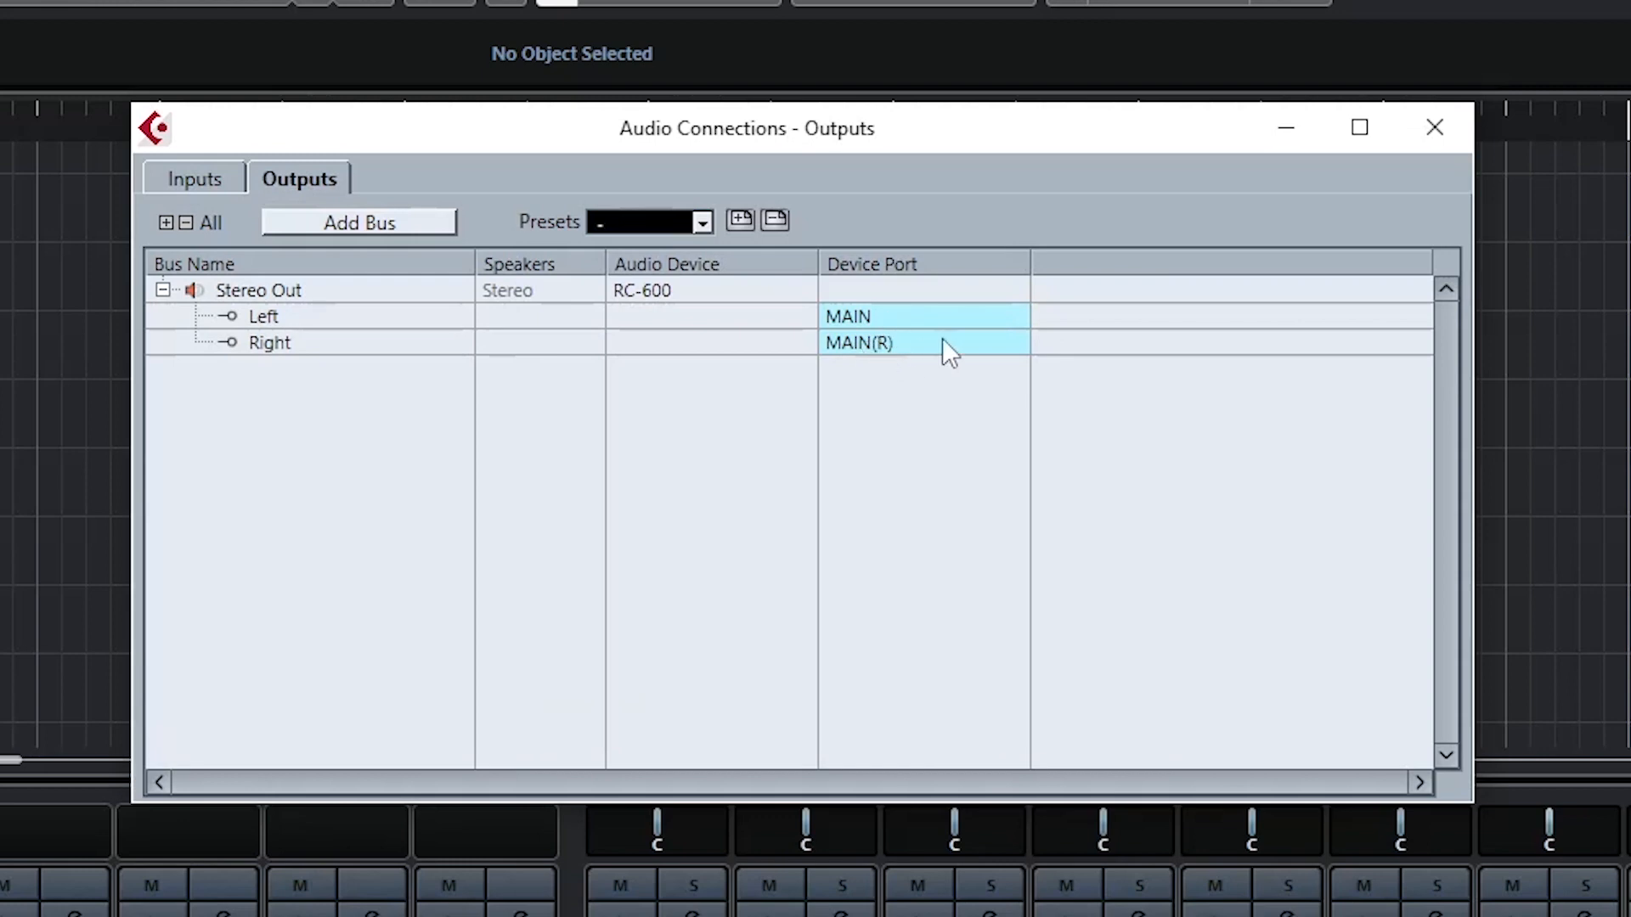
pyautogui.click(873, 319)
pyautogui.click(876, 323)
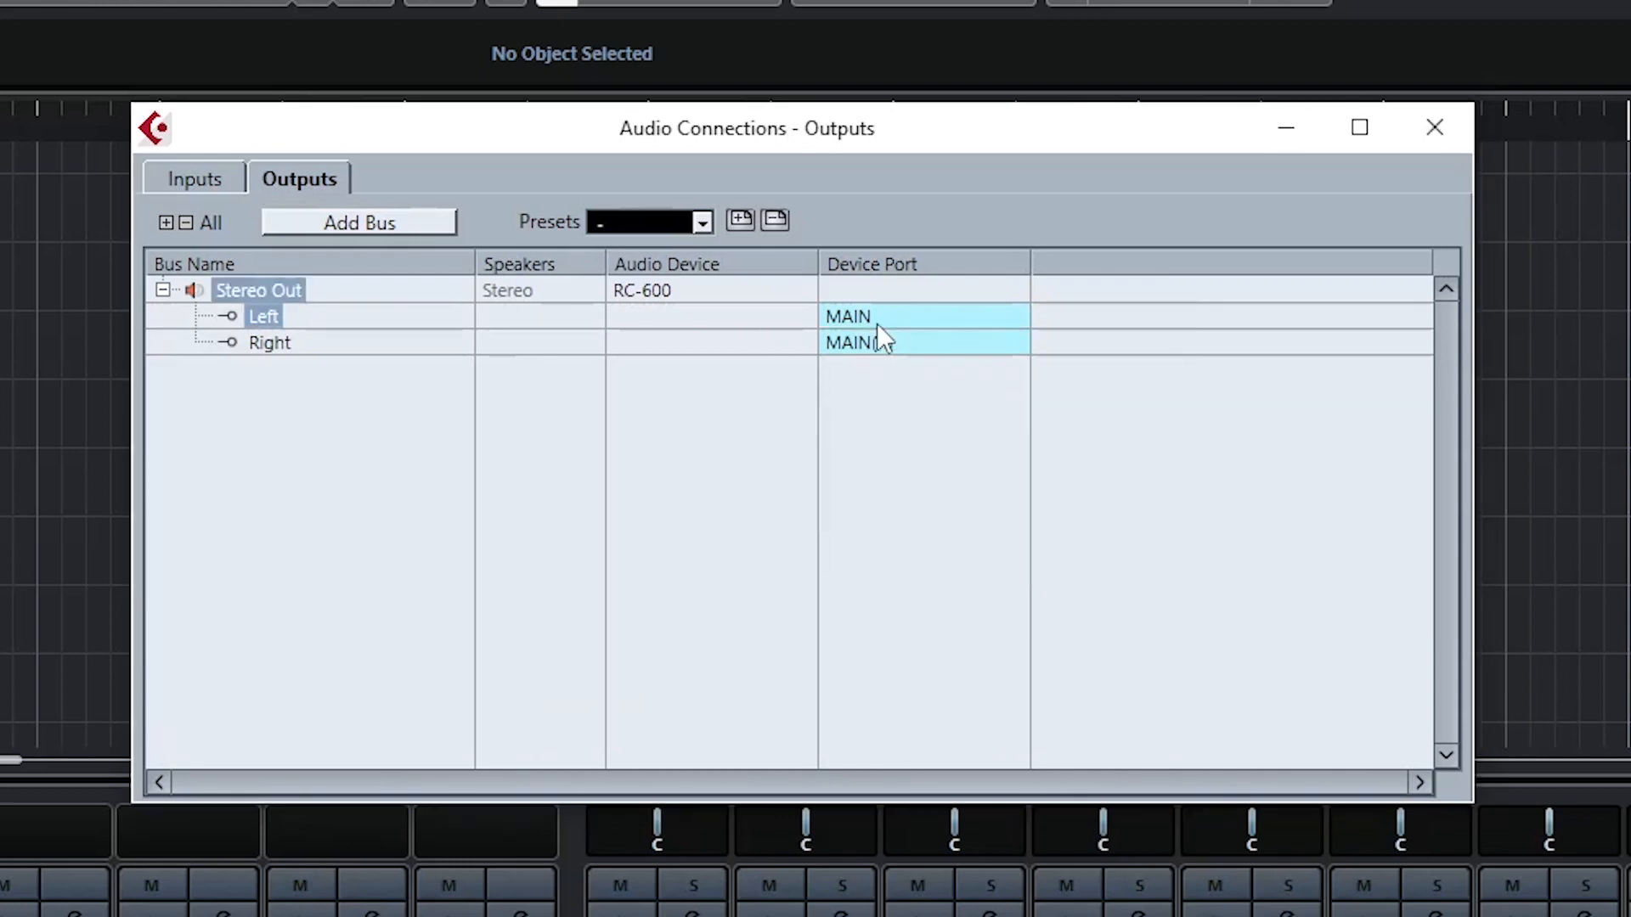
# Check the device port assignments of the Vox and Gtr input buses
pyautogui.click(203, 182)
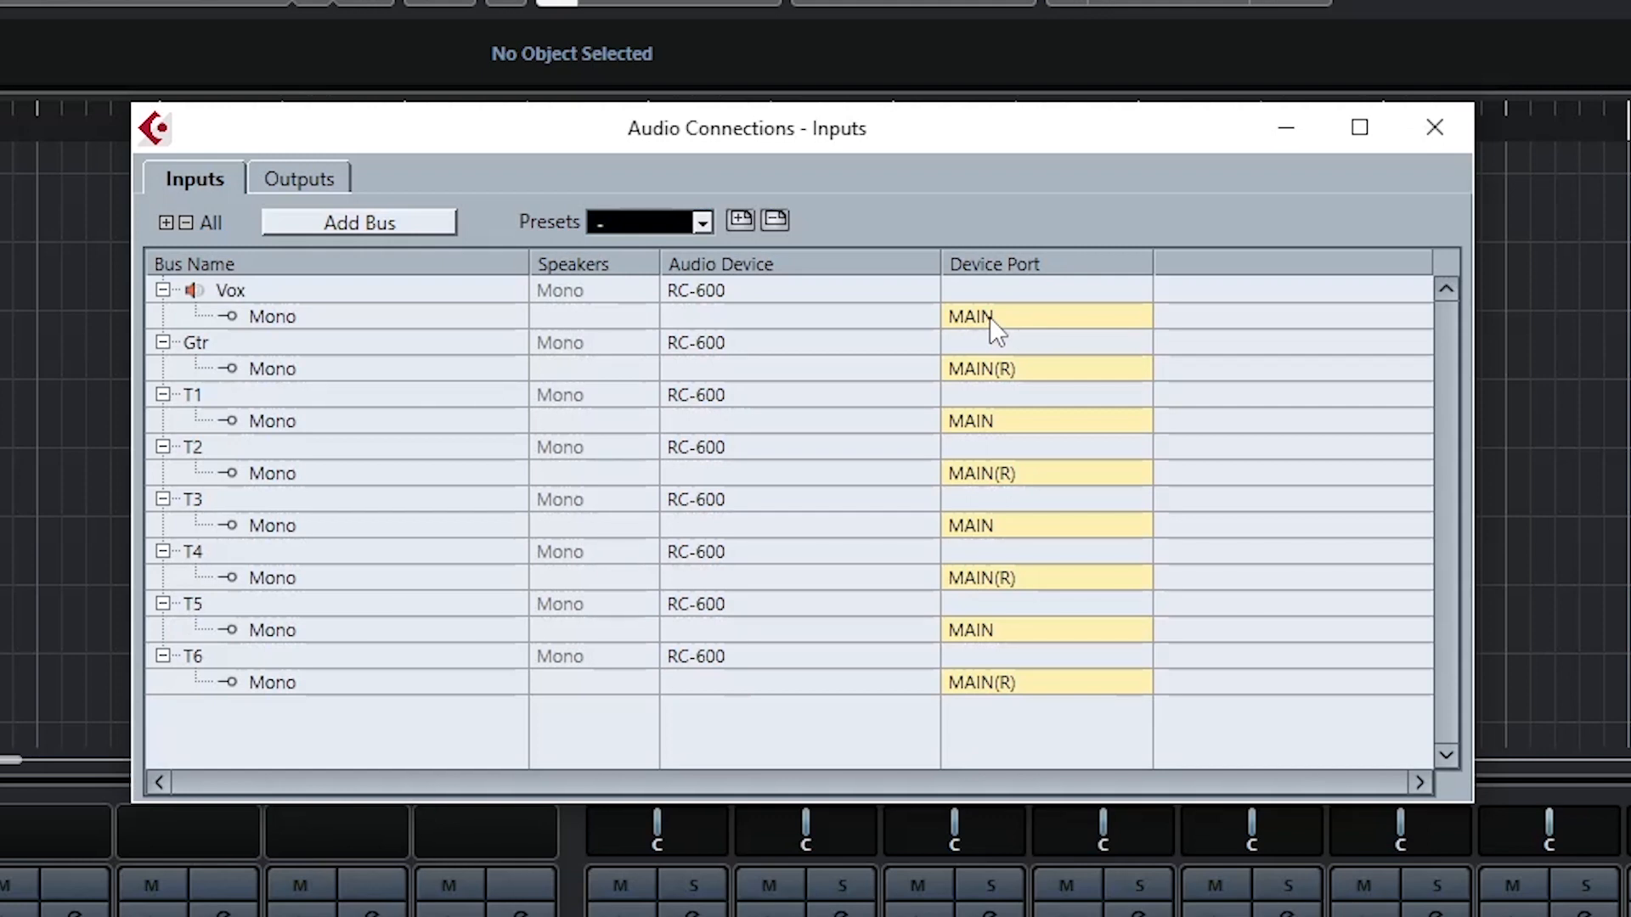
pyautogui.click(1060, 318)
pyautogui.click(1060, 319)
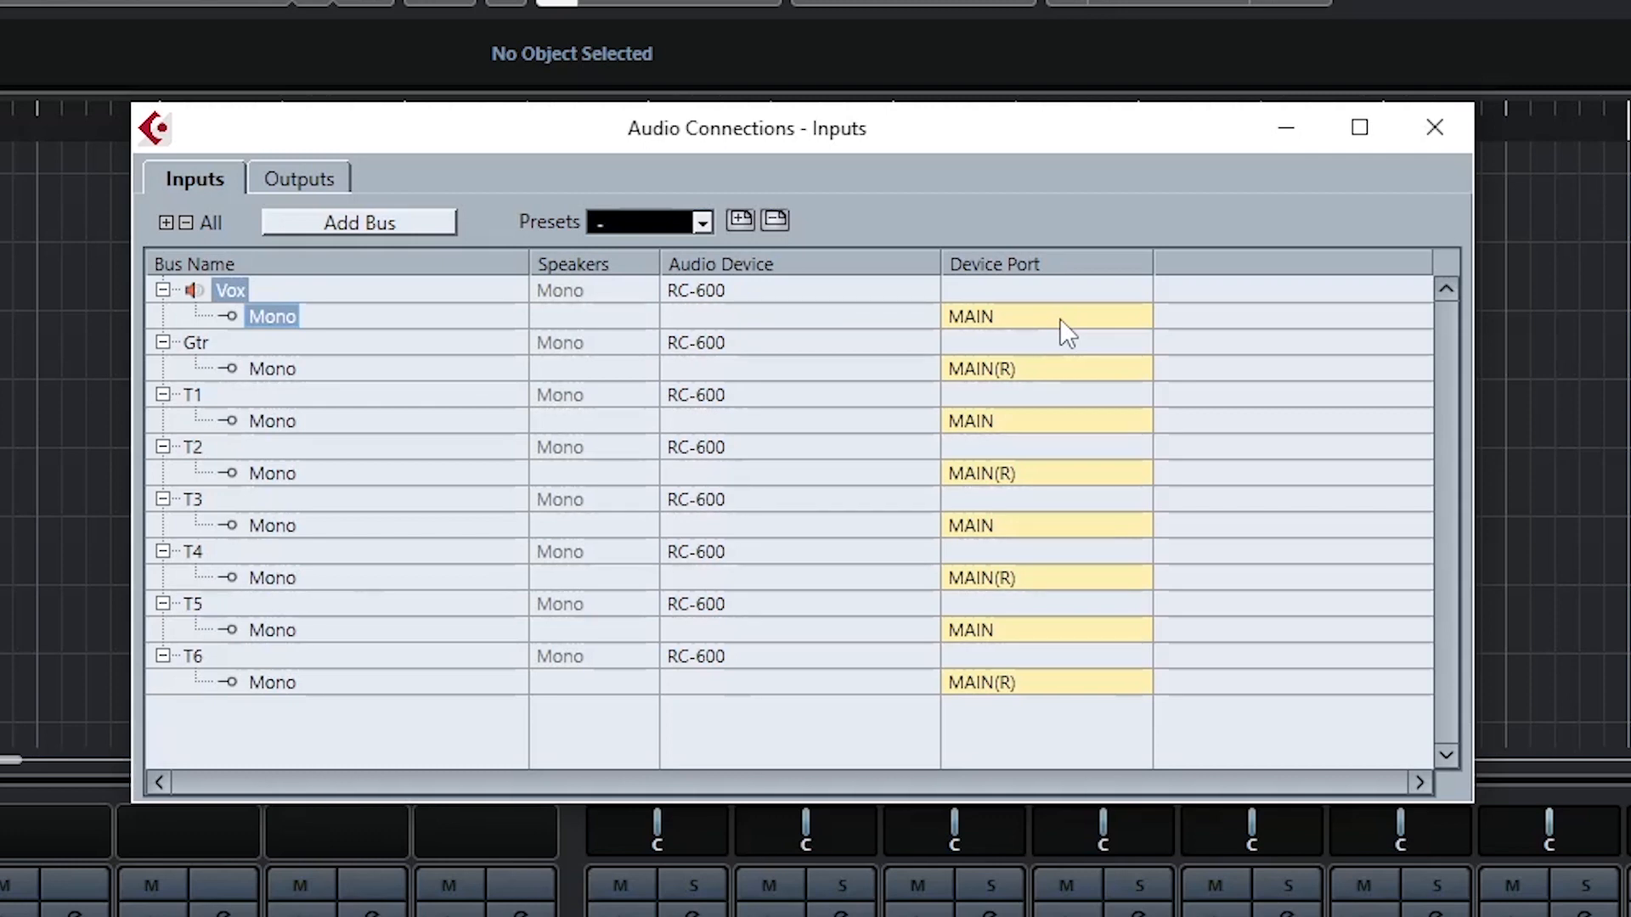
pyautogui.click(1068, 367)
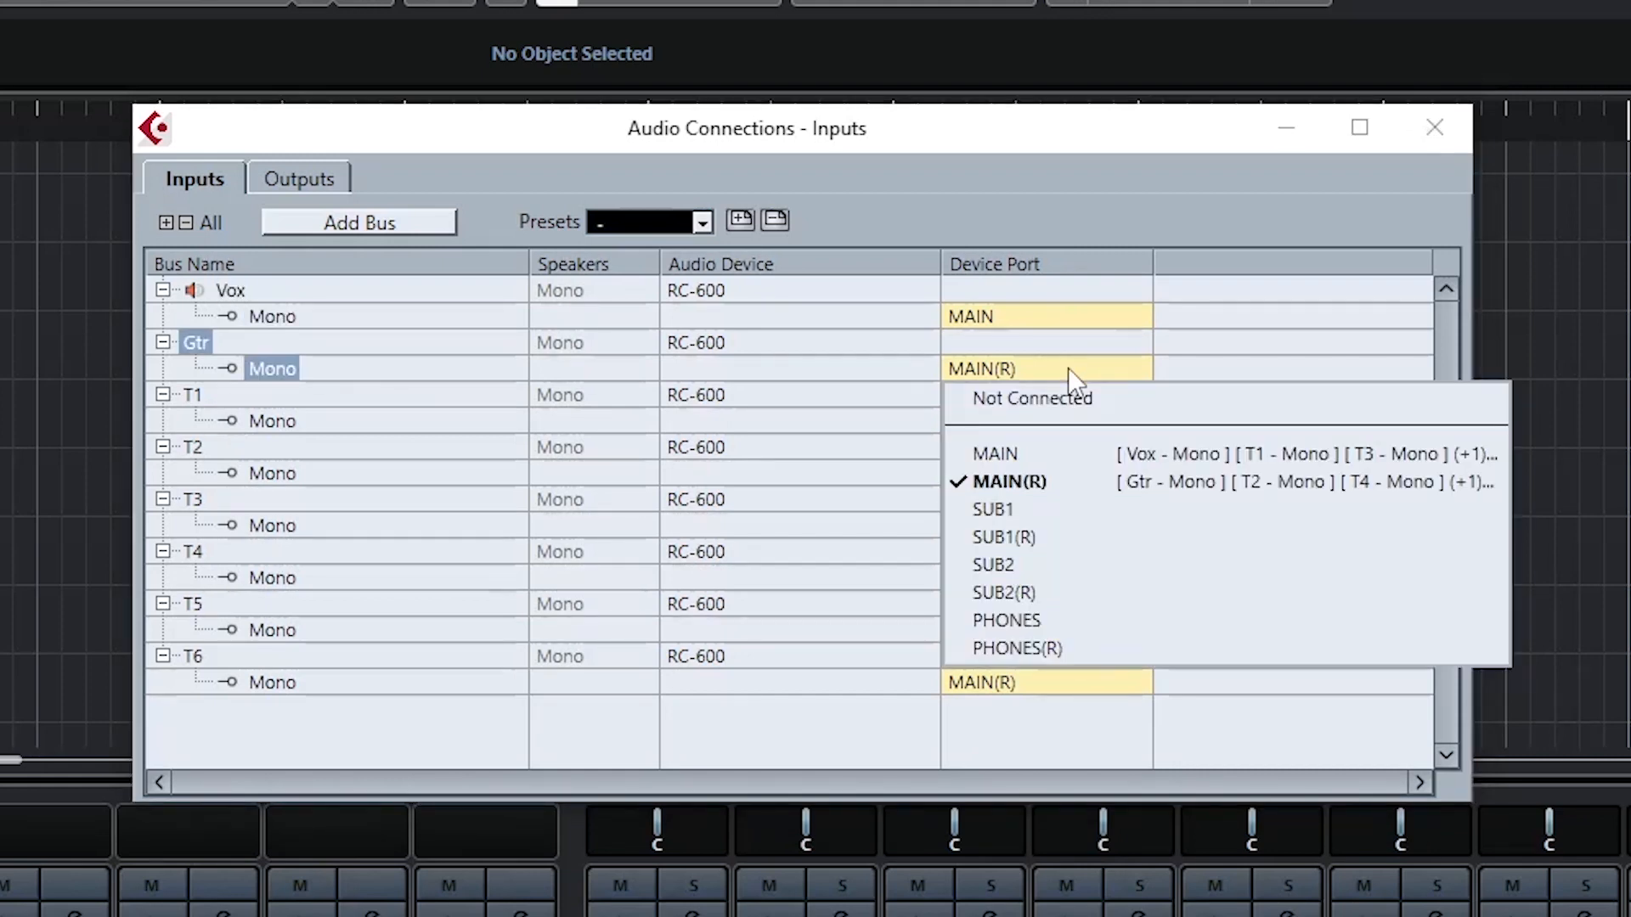
pyautogui.click(1067, 367)
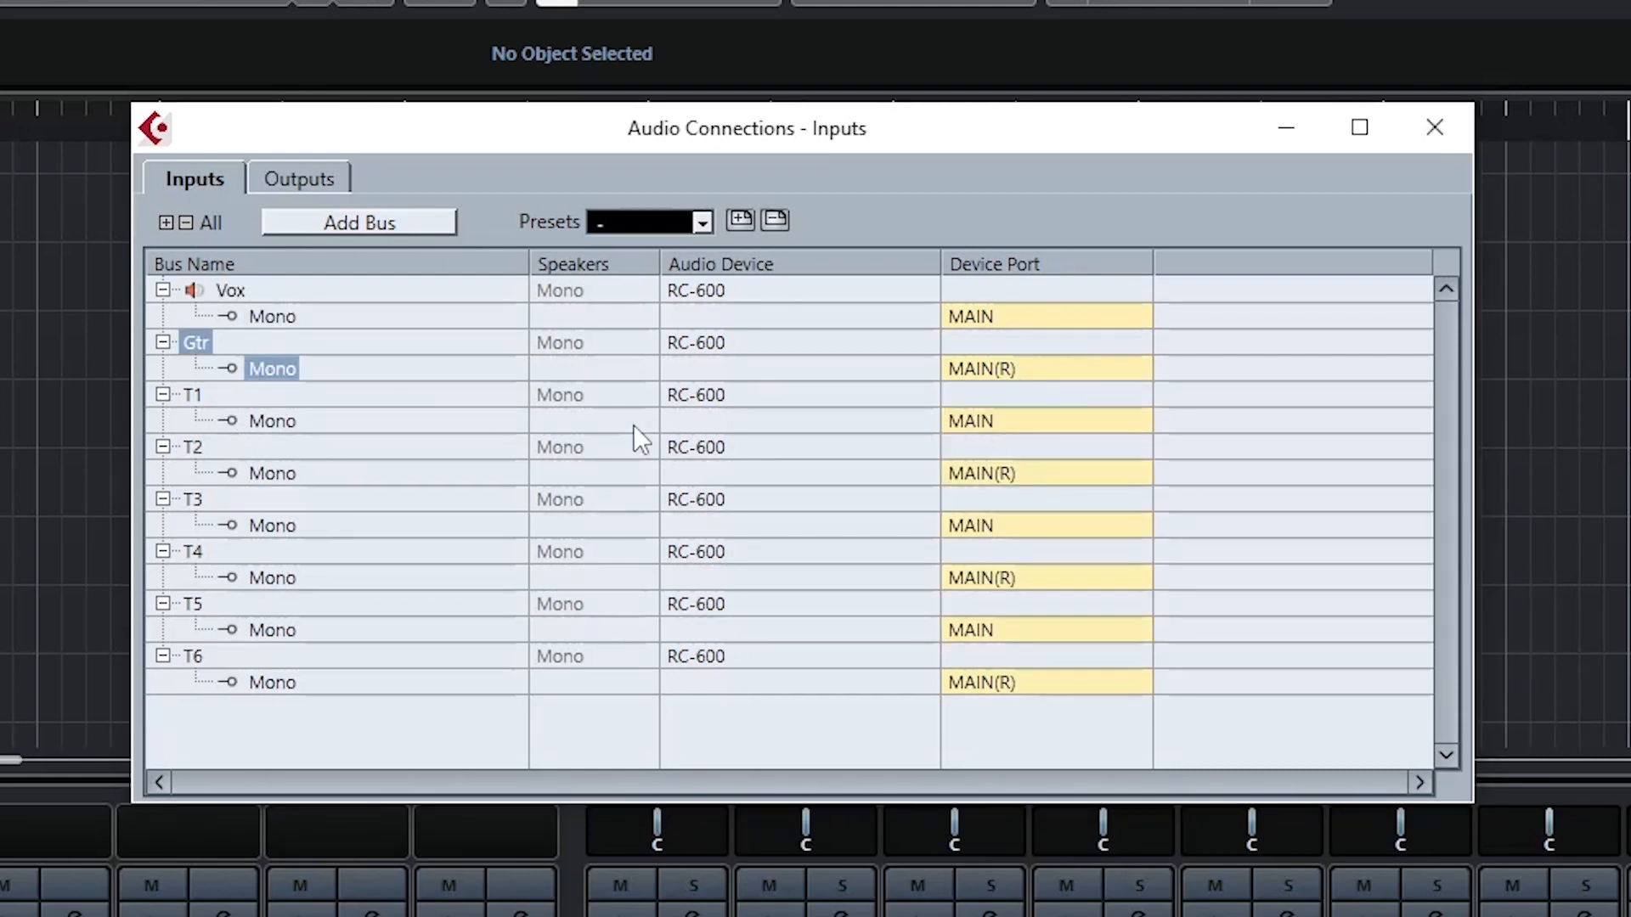
# Assign the T1 input bus to device port SUB1 and the T2 input bus to SUB1(R)
pyautogui.click(993, 422)
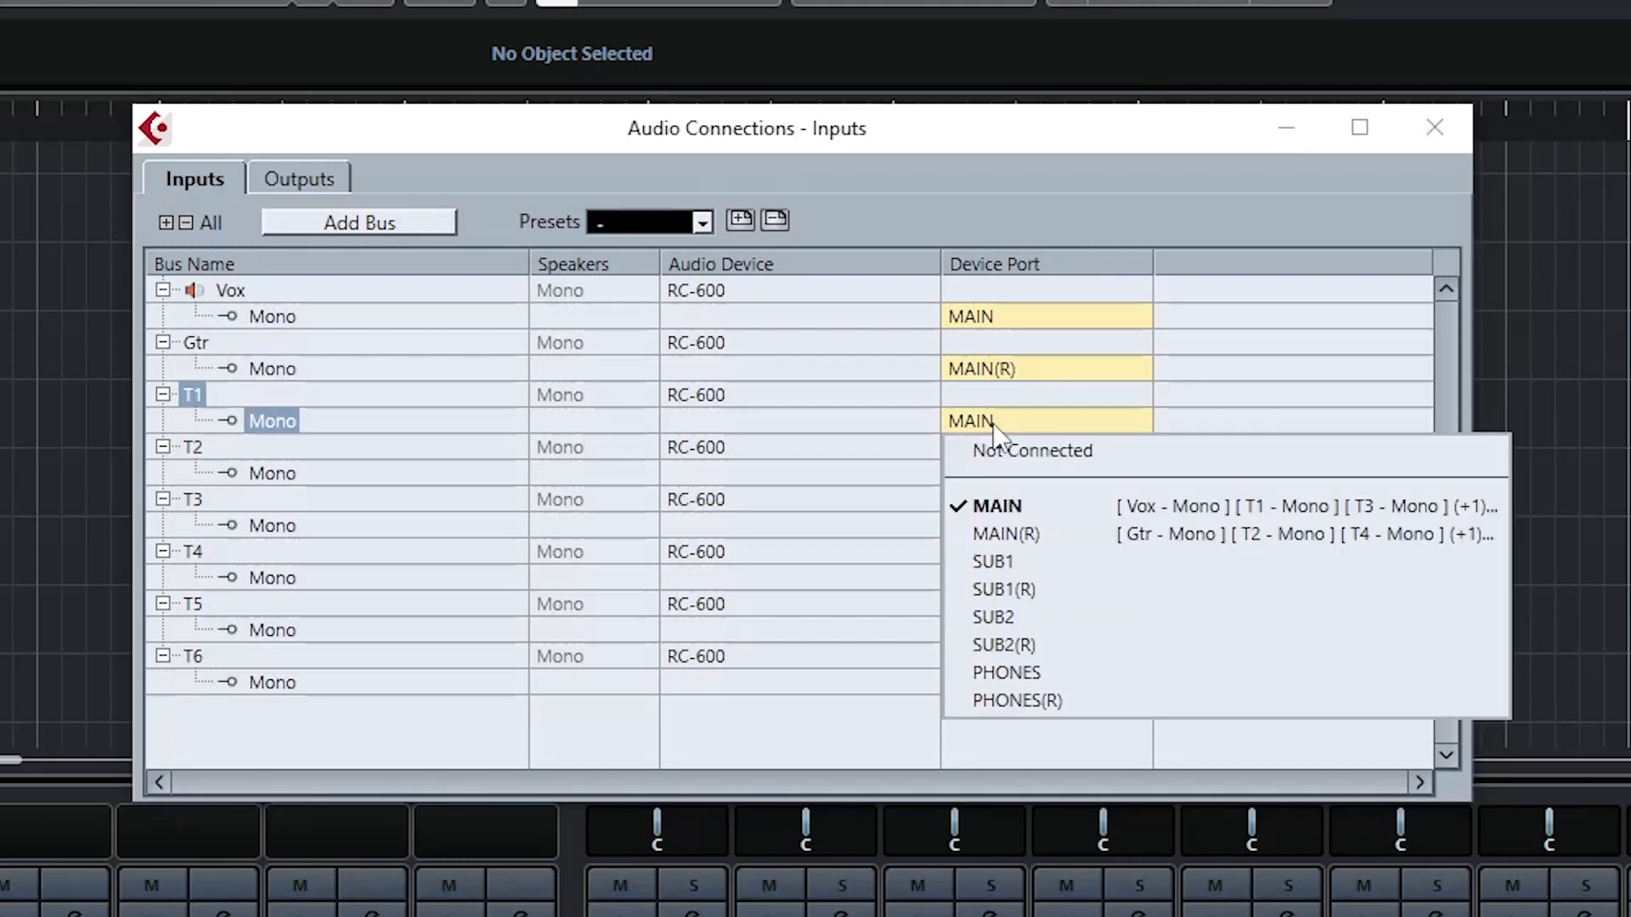
pyautogui.click(1004, 563)
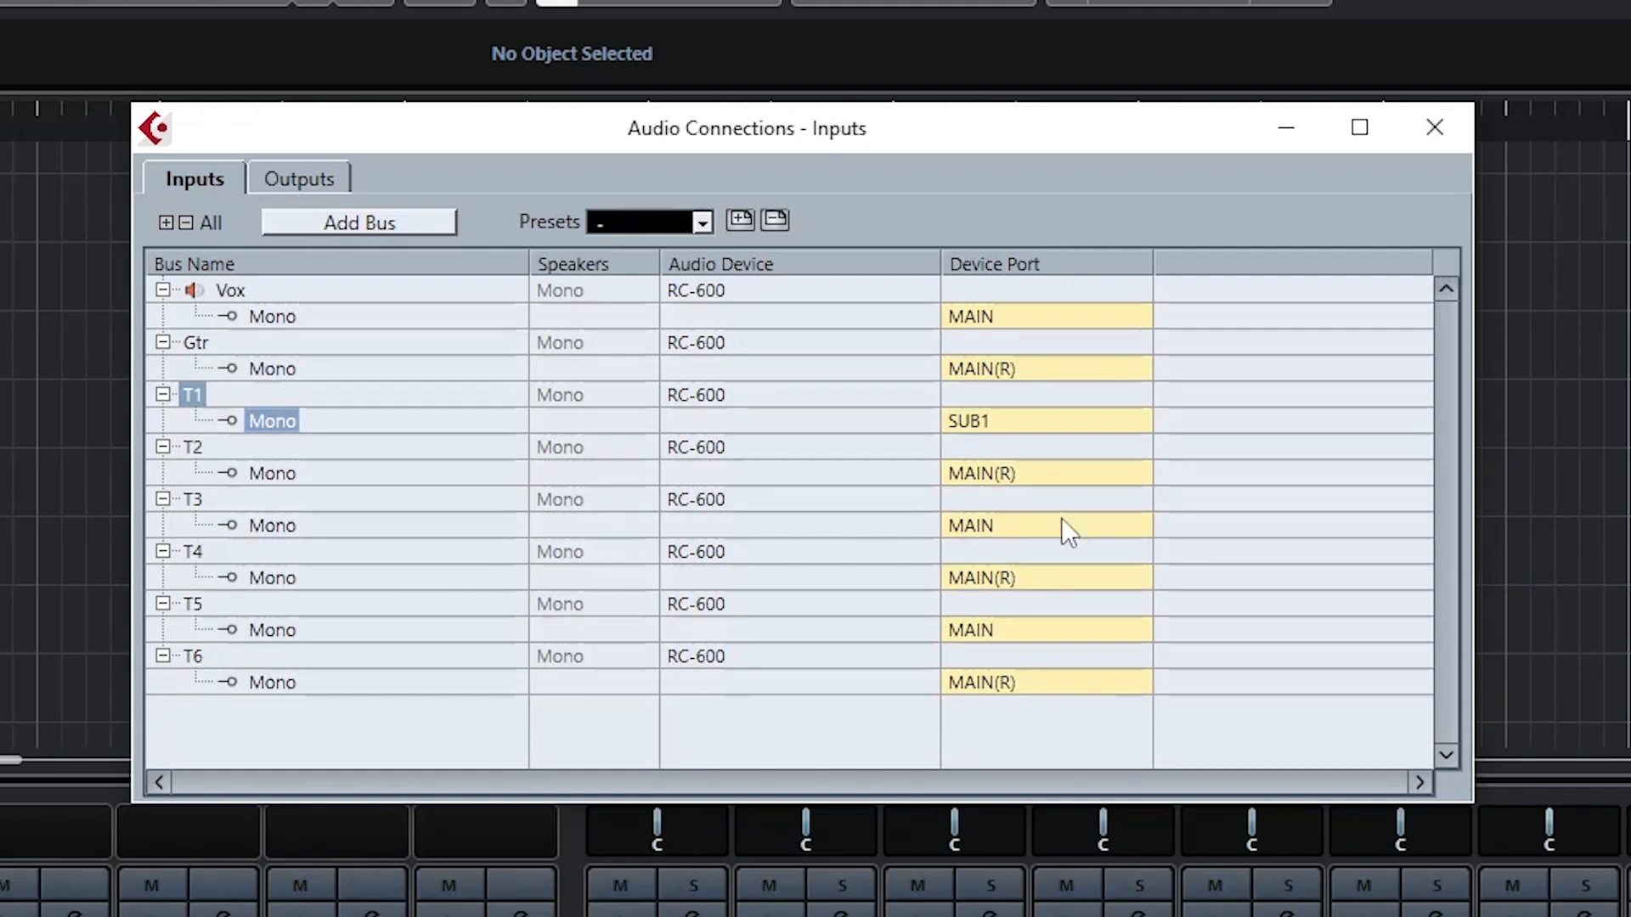
pyautogui.click(1037, 474)
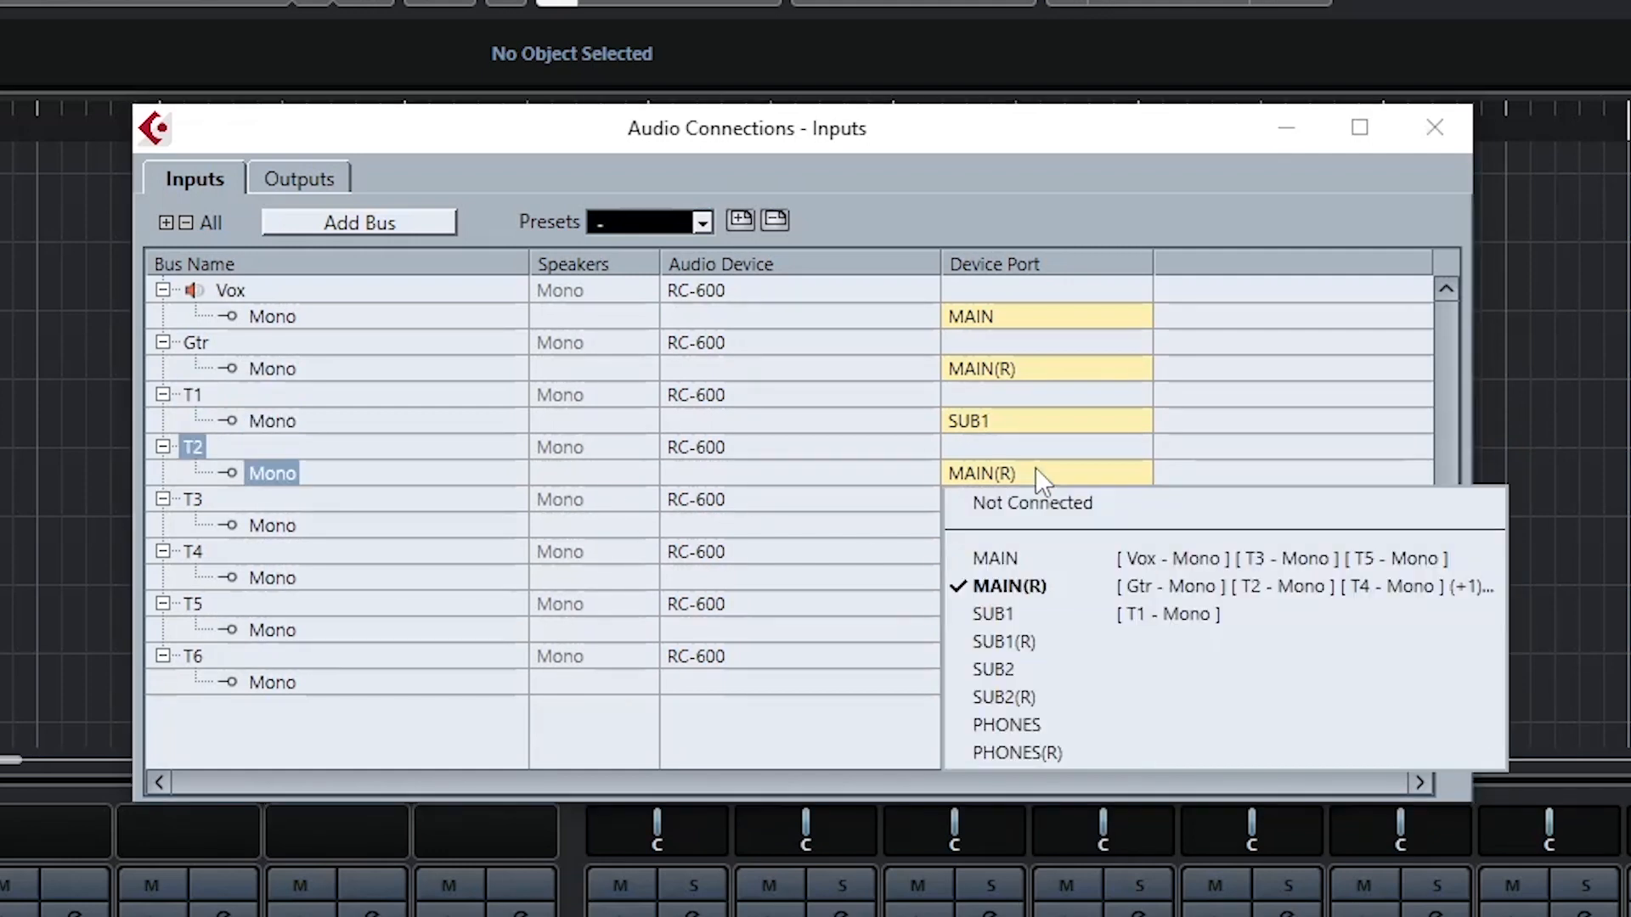
pyautogui.click(1022, 641)
# Assign the T3 input bus to device port SUB2 and the T4 input bus to SUB2(R)
pyautogui.click(1021, 529)
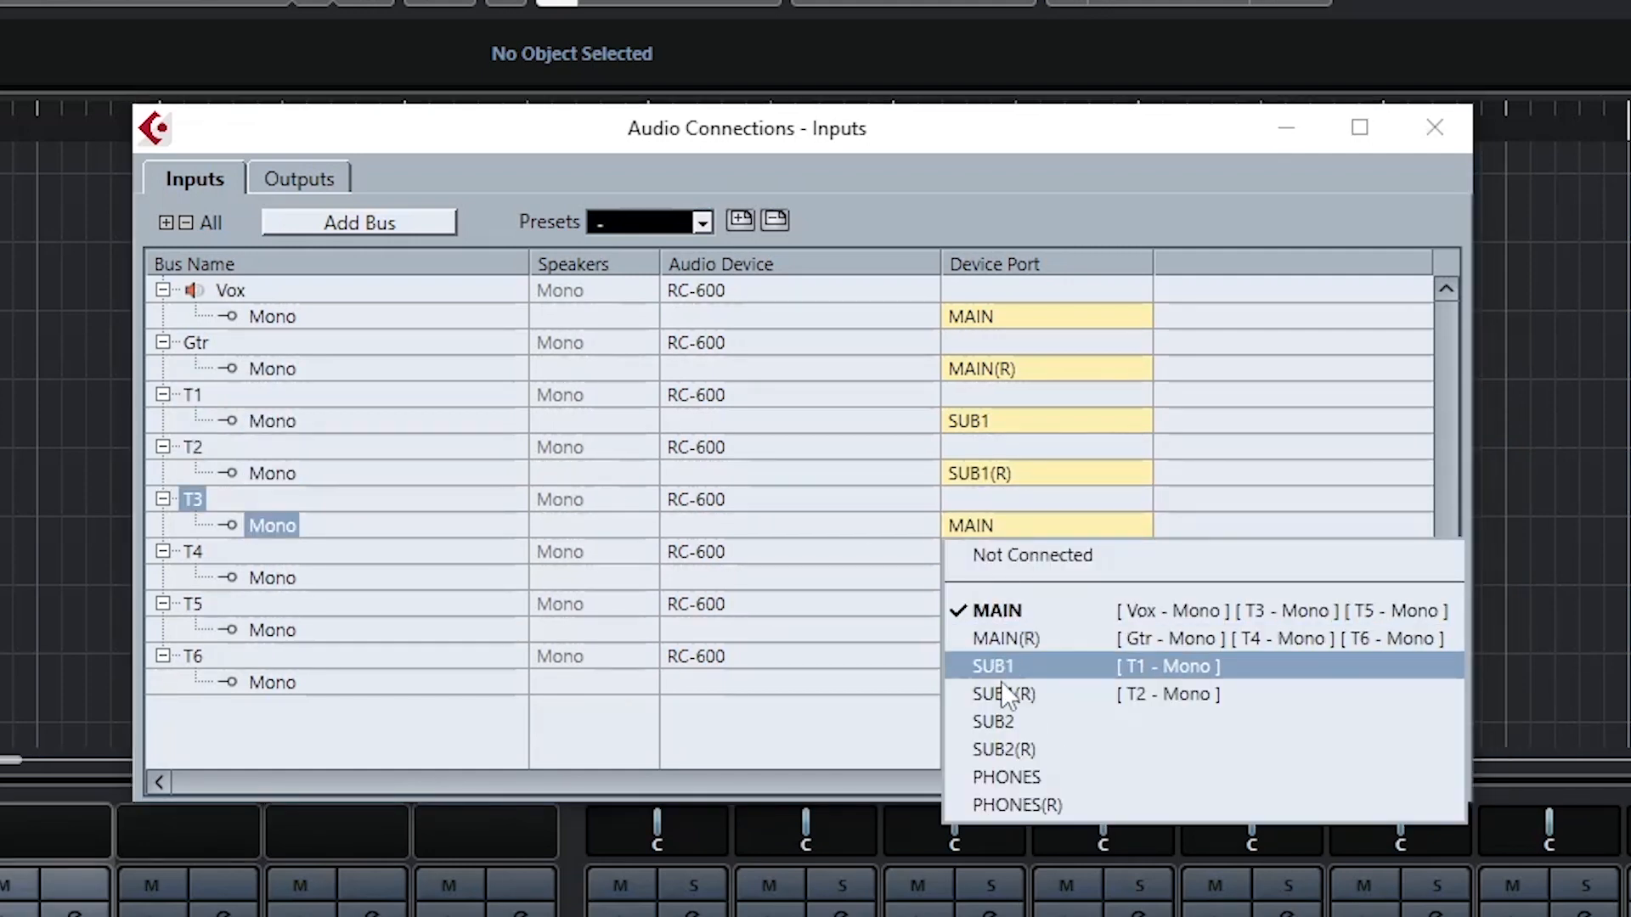
pyautogui.click(1013, 724)
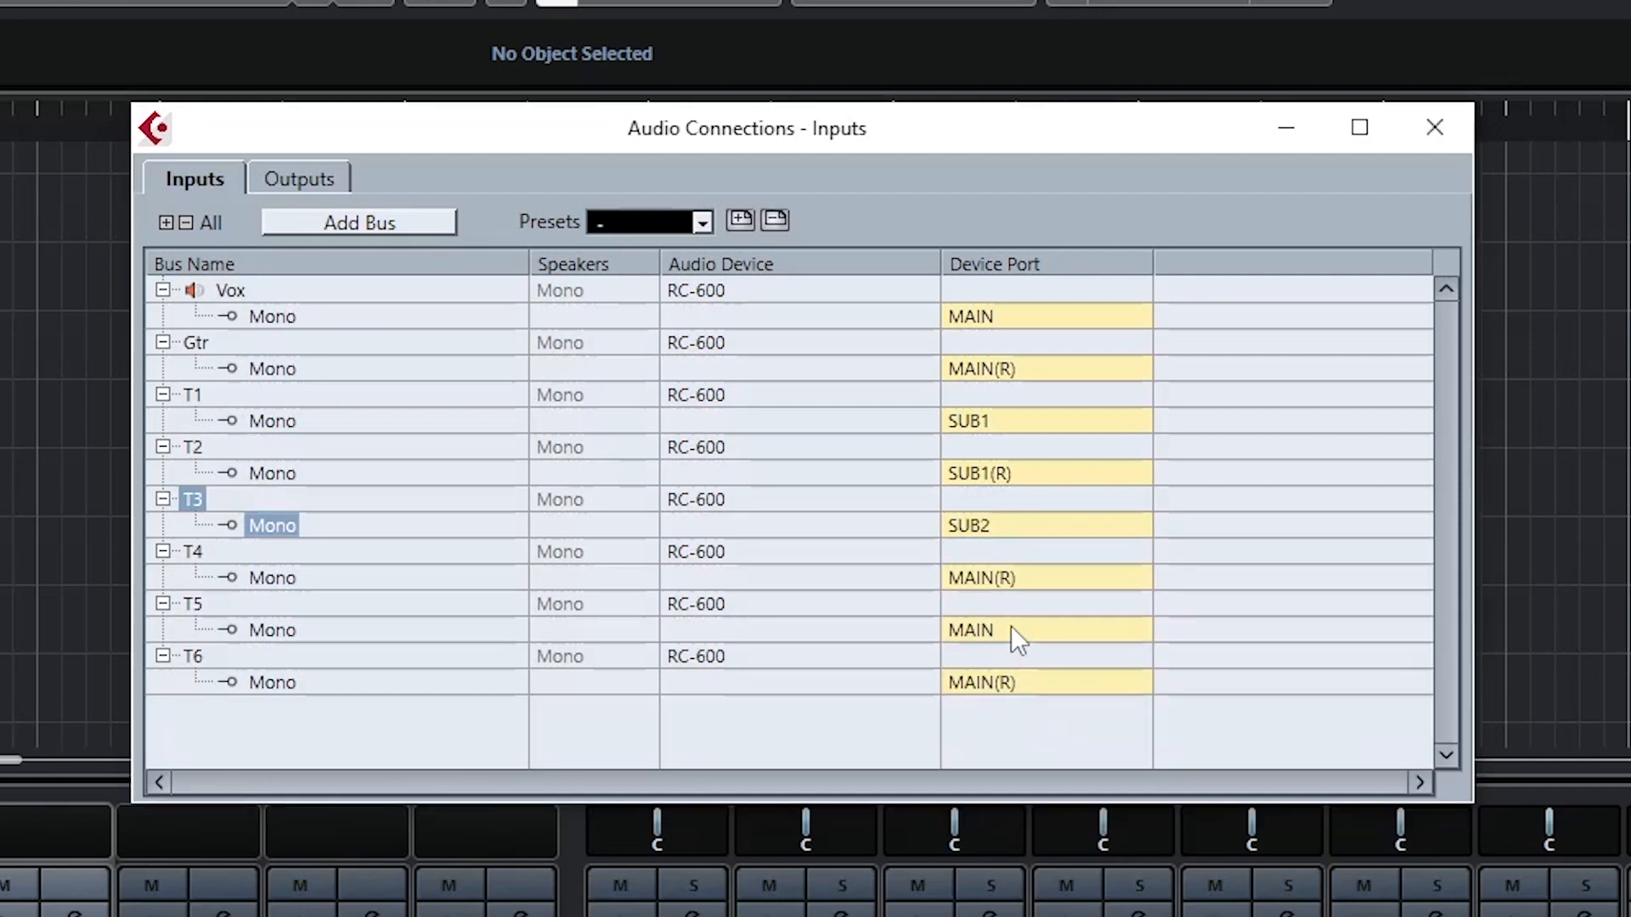
pyautogui.click(1011, 579)
pyautogui.click(1019, 802)
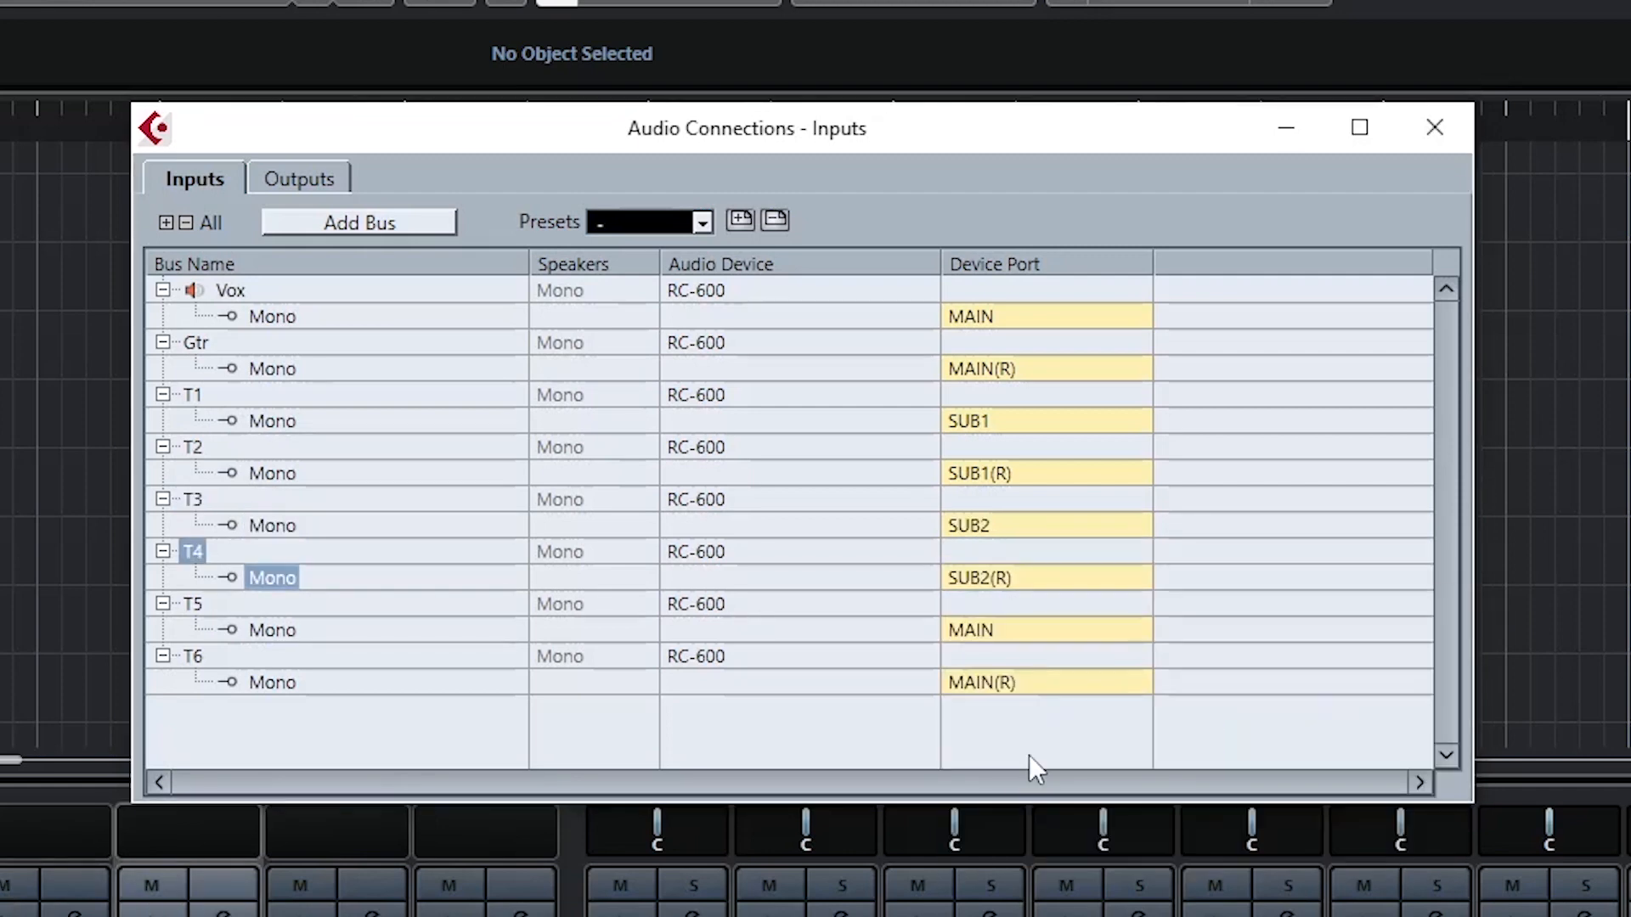
# Assign the T5 input bus to device port PHONES and the T6 input bus to PHONES(R)
pyautogui.click(1018, 630)
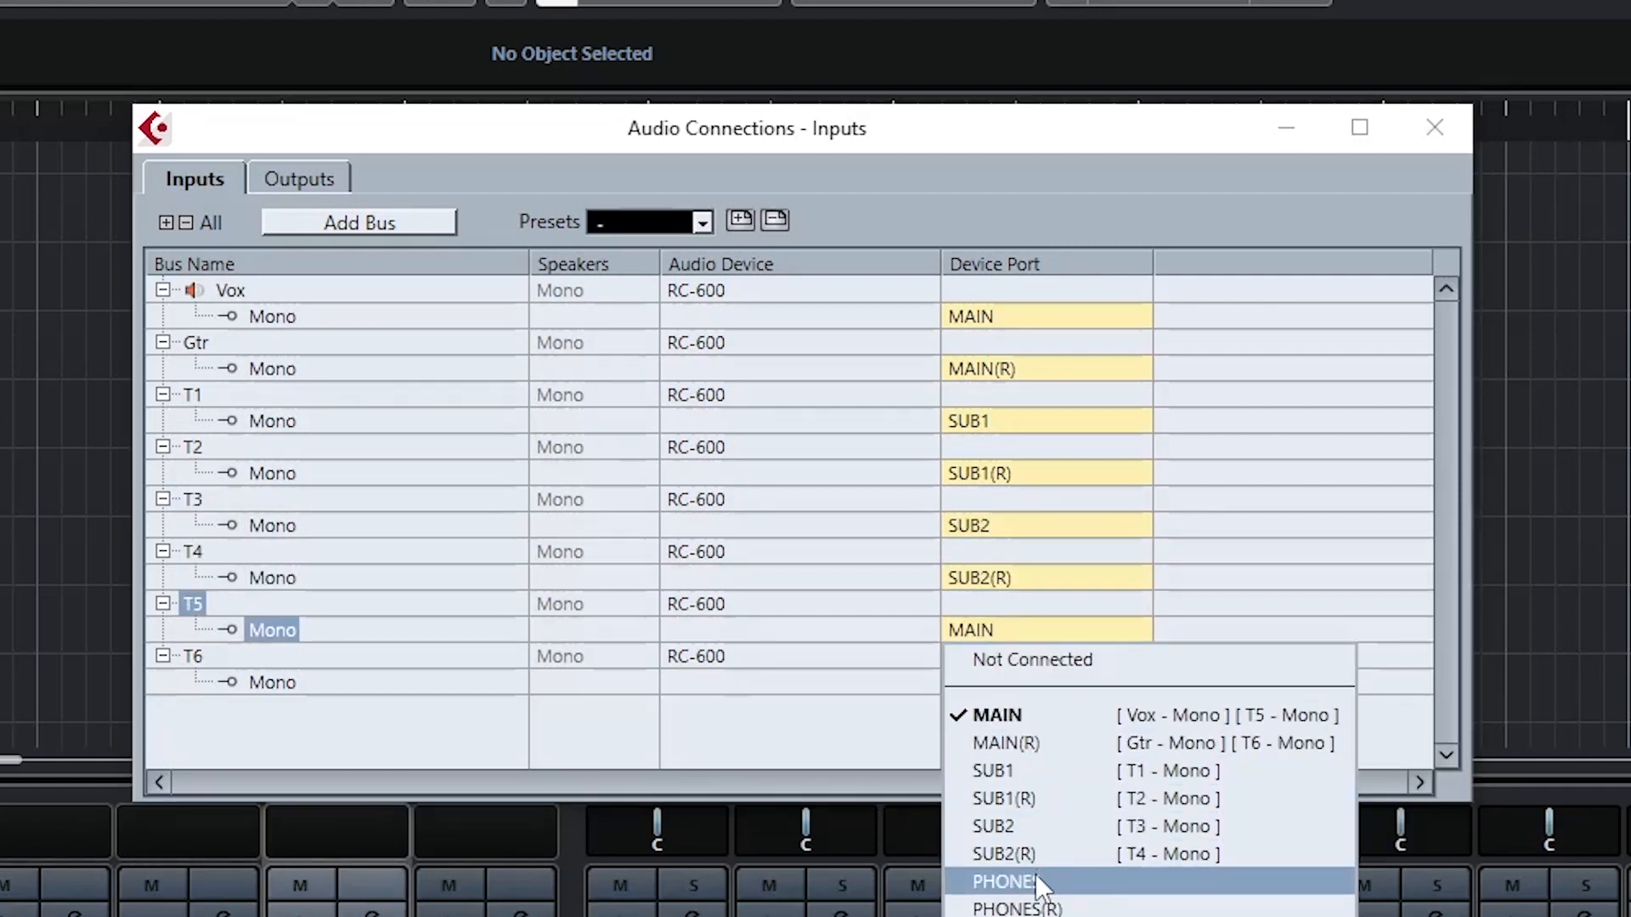
pyautogui.click(1036, 875)
pyautogui.click(1048, 688)
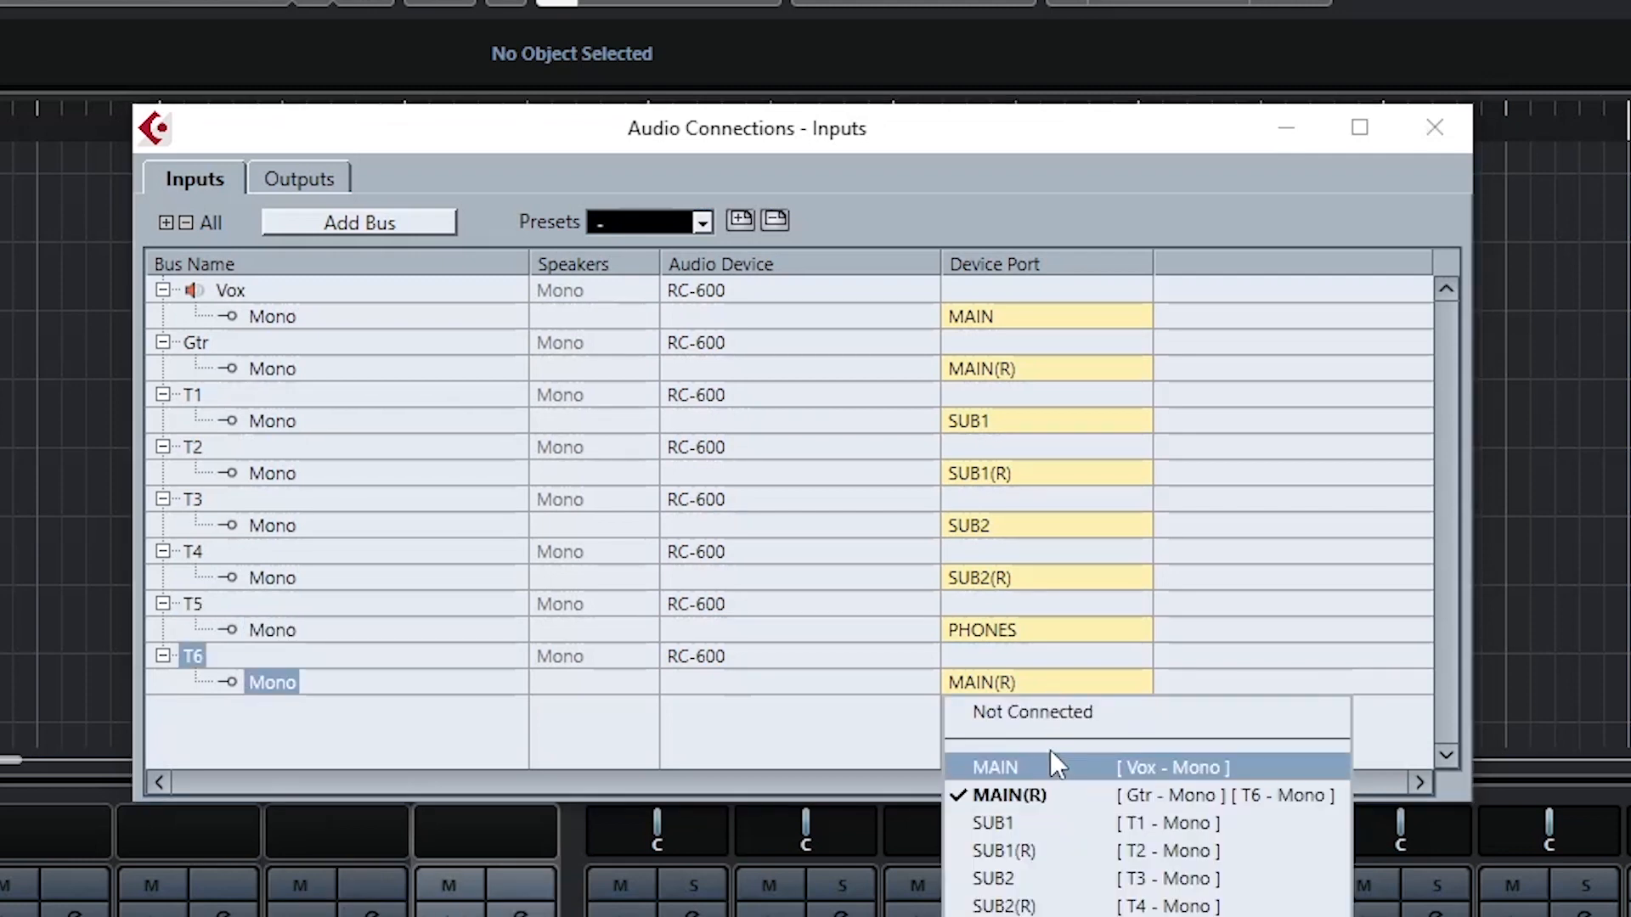
pyautogui.click(1011, 916)
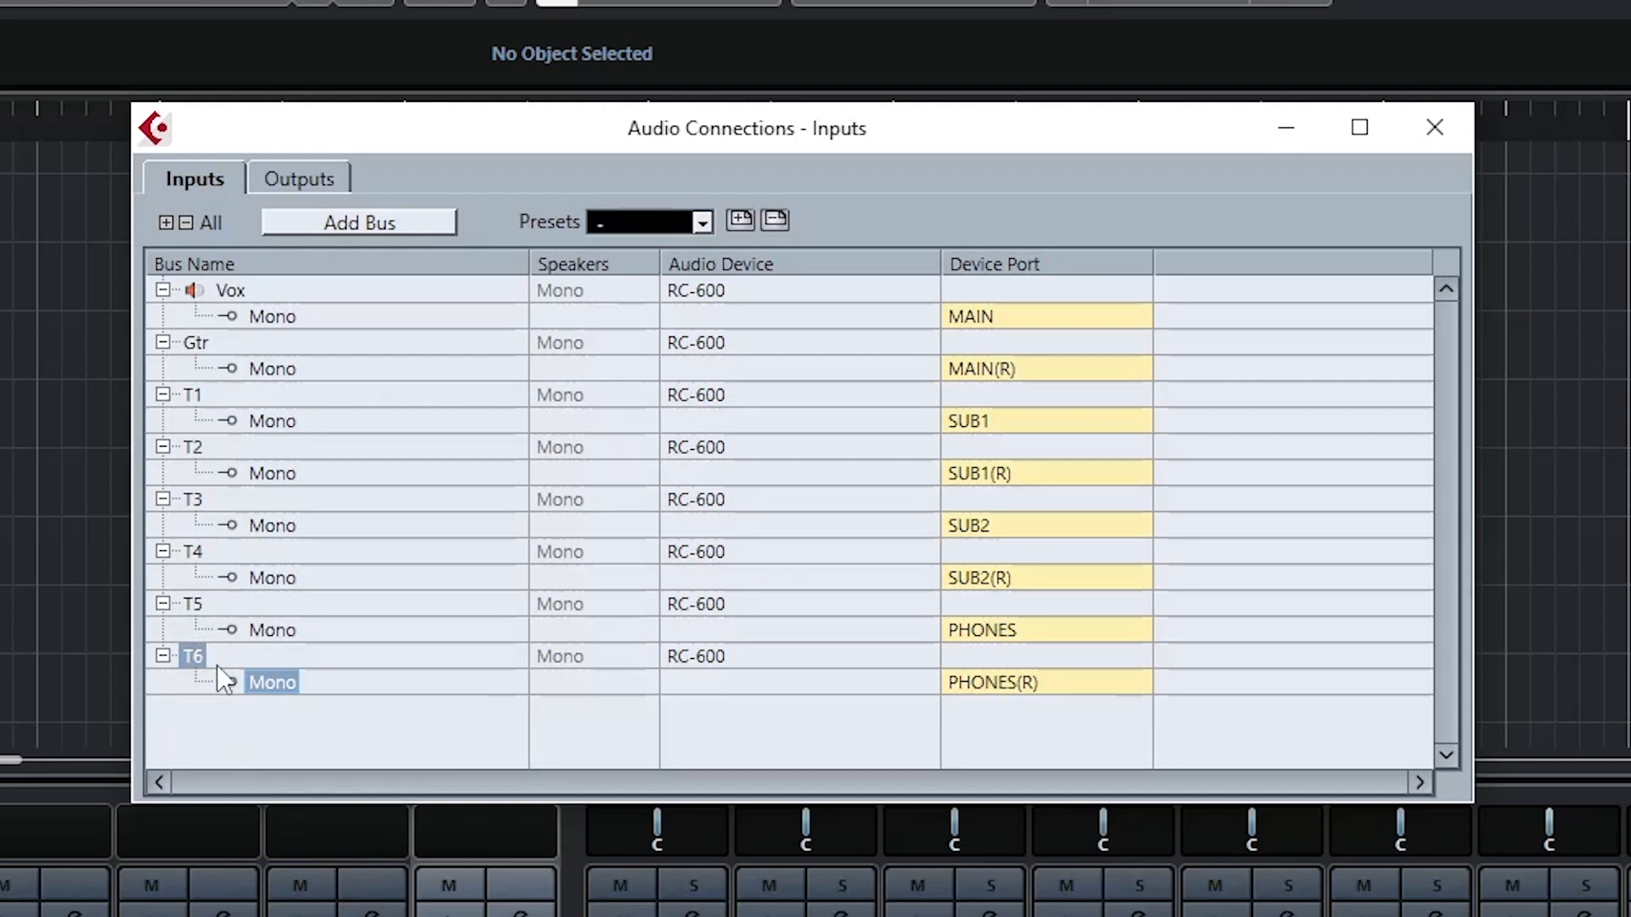
# Rename the T5 input bus to Main
pyautogui.doubleClick(199, 605)
pyautogui.click(199, 605)
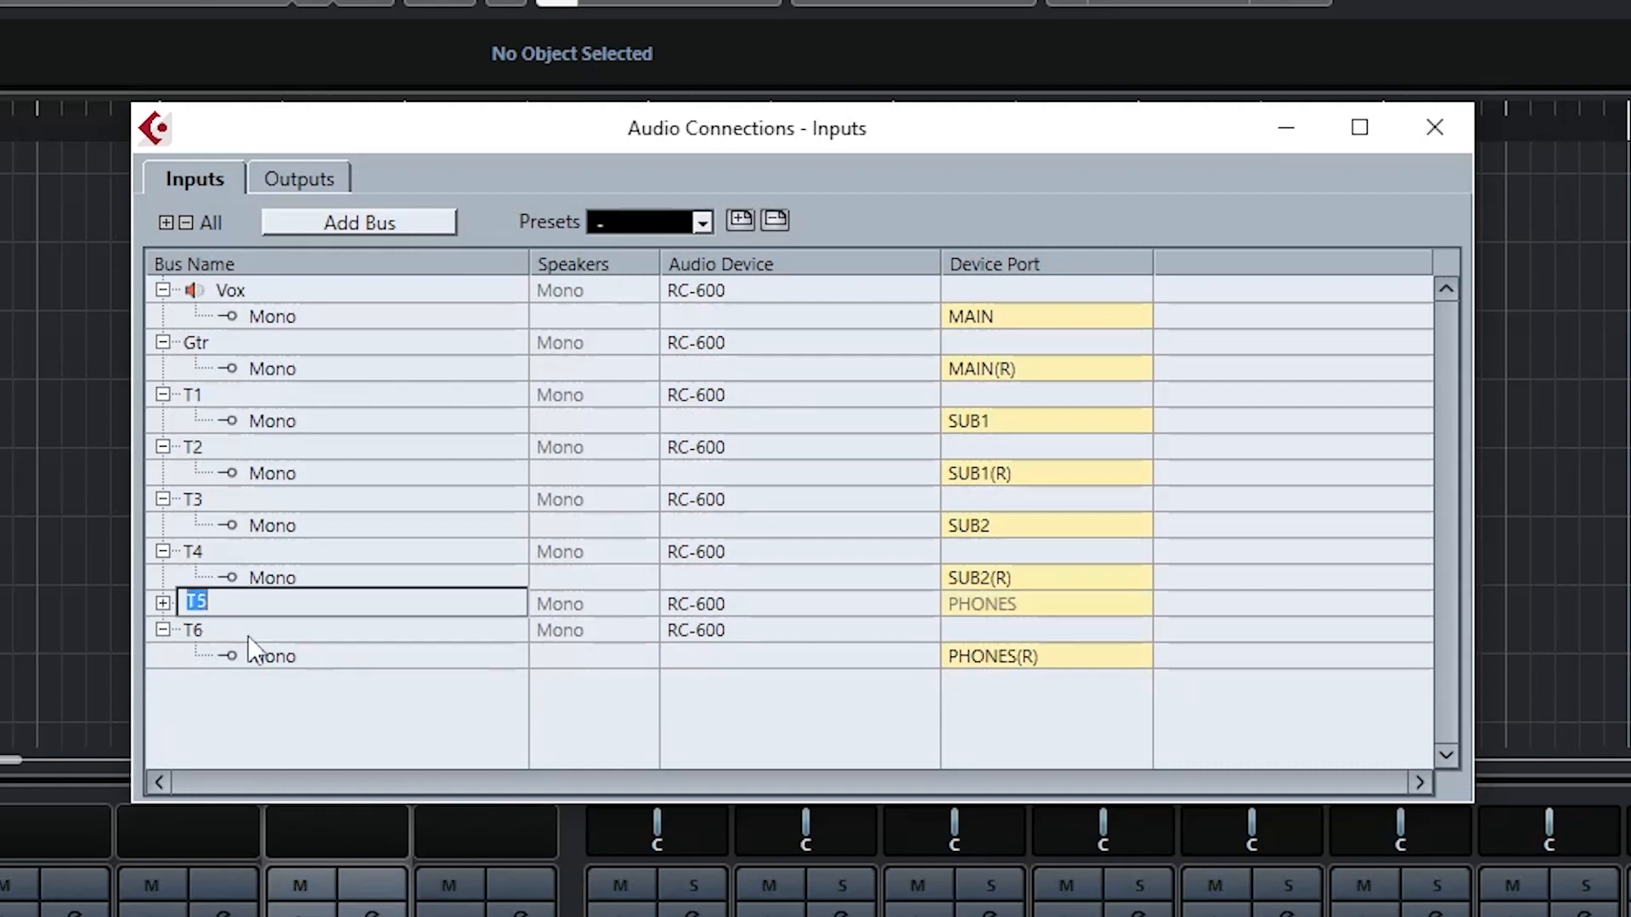
pyautogui.write('M')
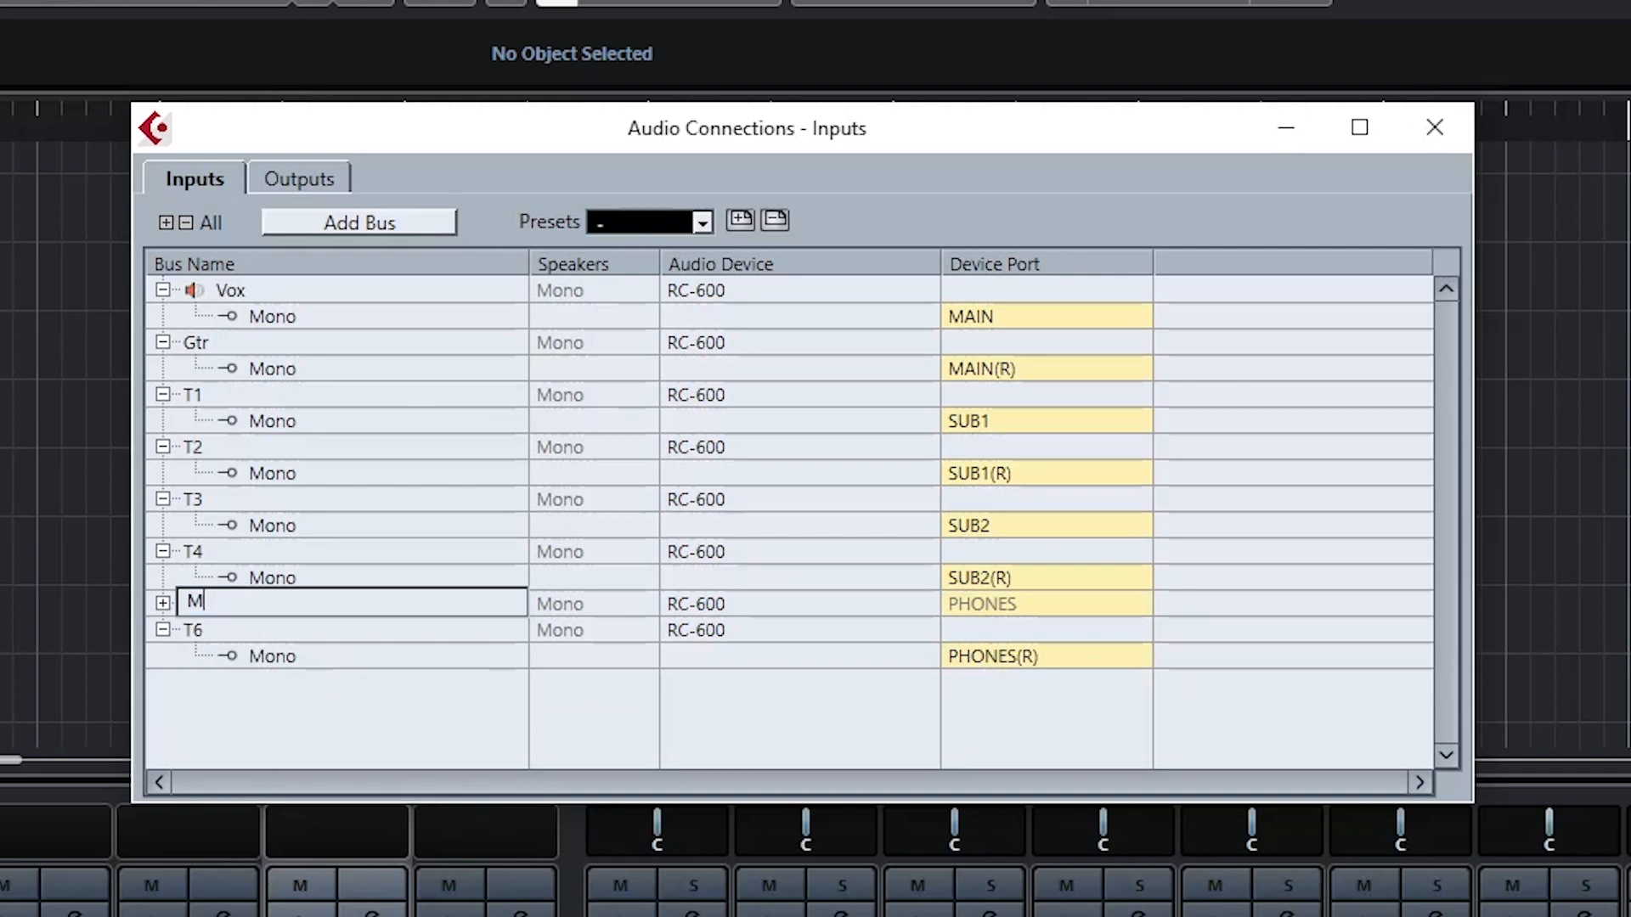
pyautogui.write('ain')
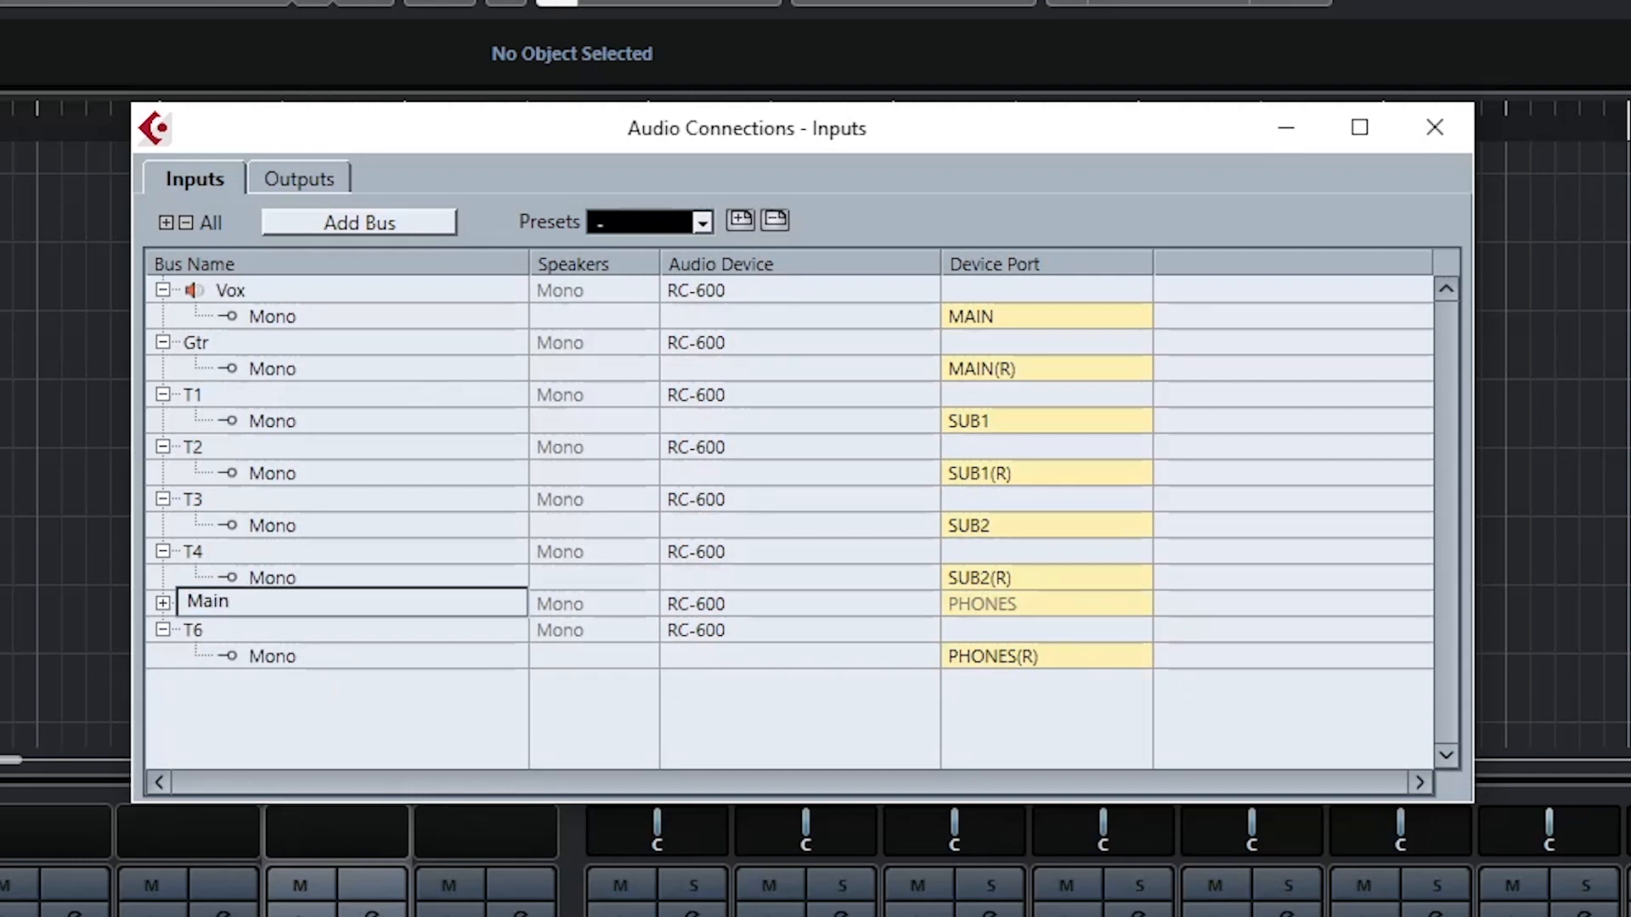
# Rename the T6 input bus to Main Out
pyautogui.doubleClick(200, 631)
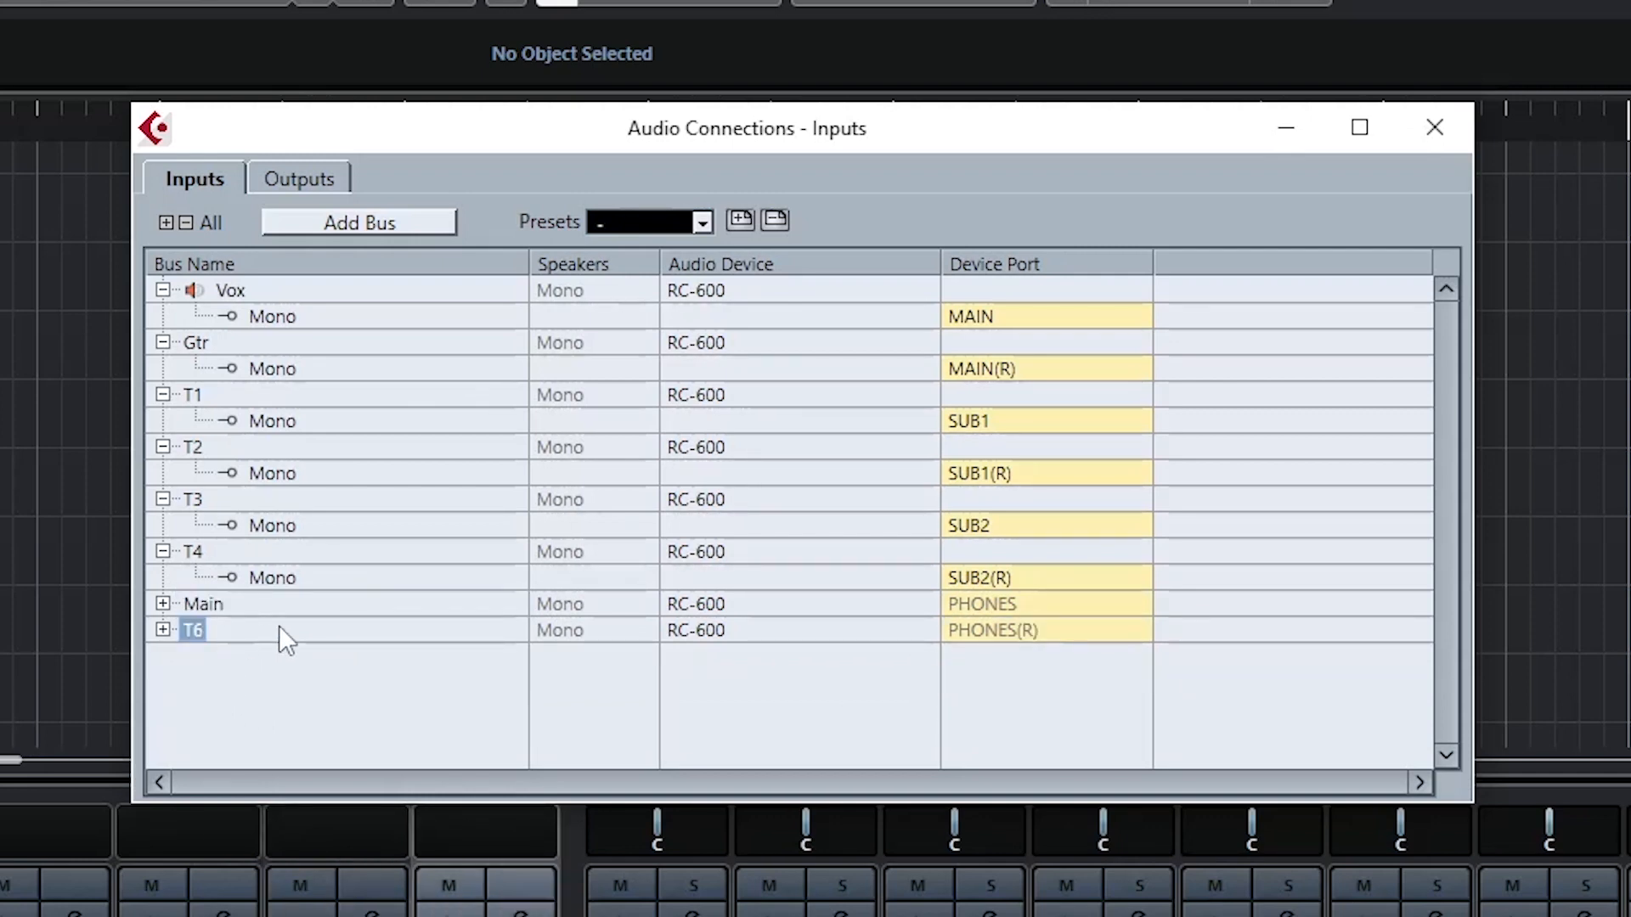
pyautogui.click(231, 634)
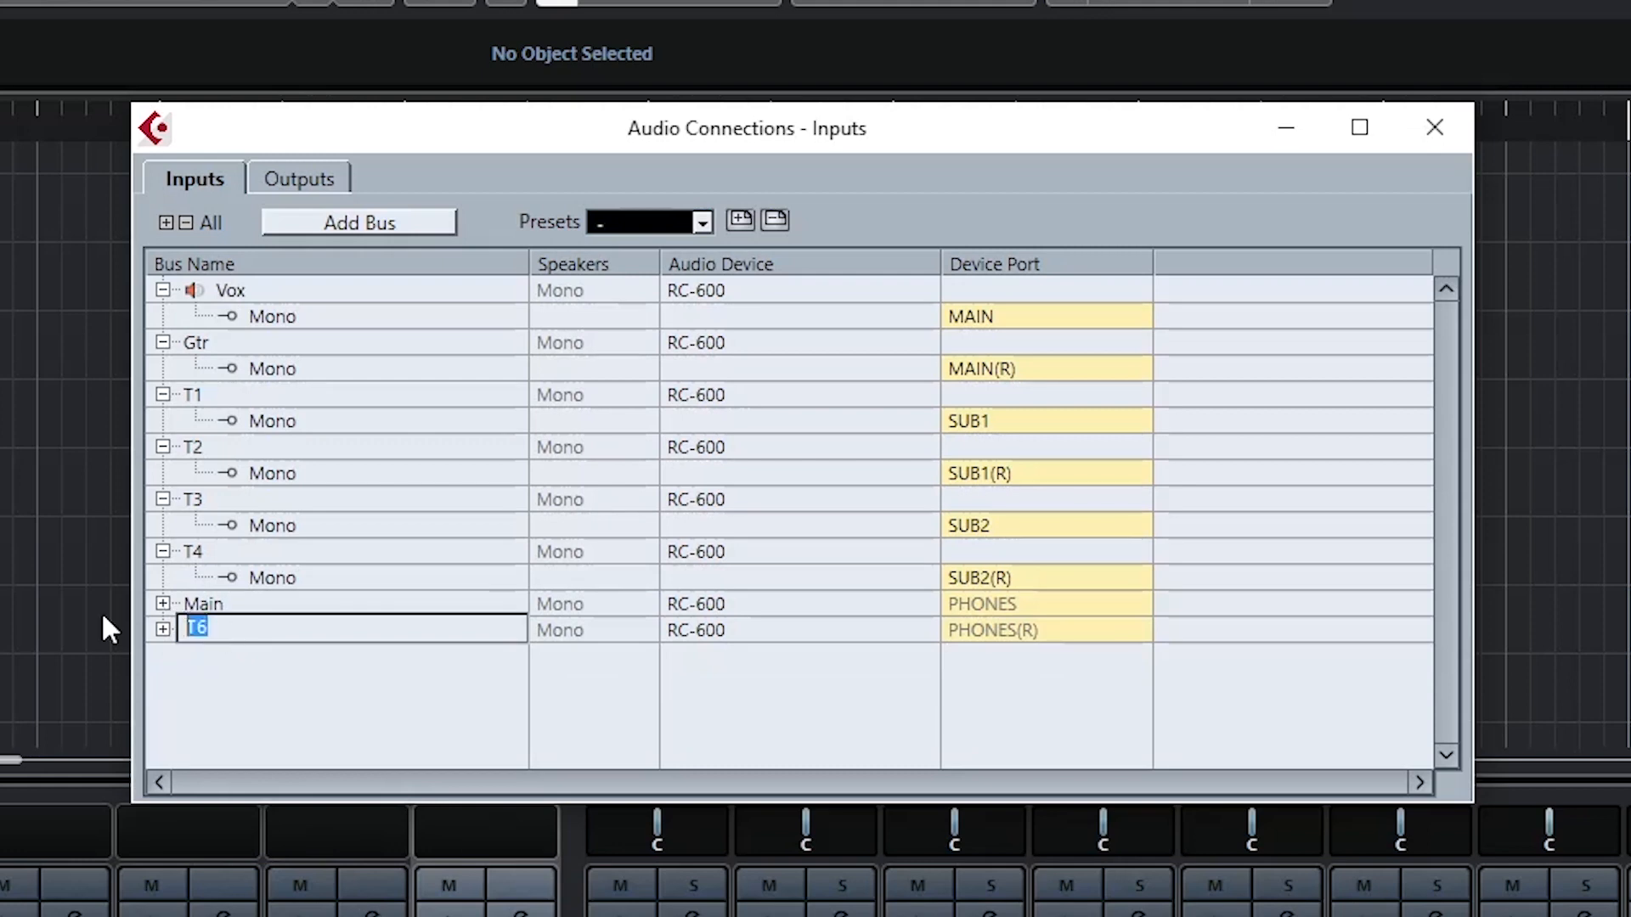
pyautogui.write('Main')
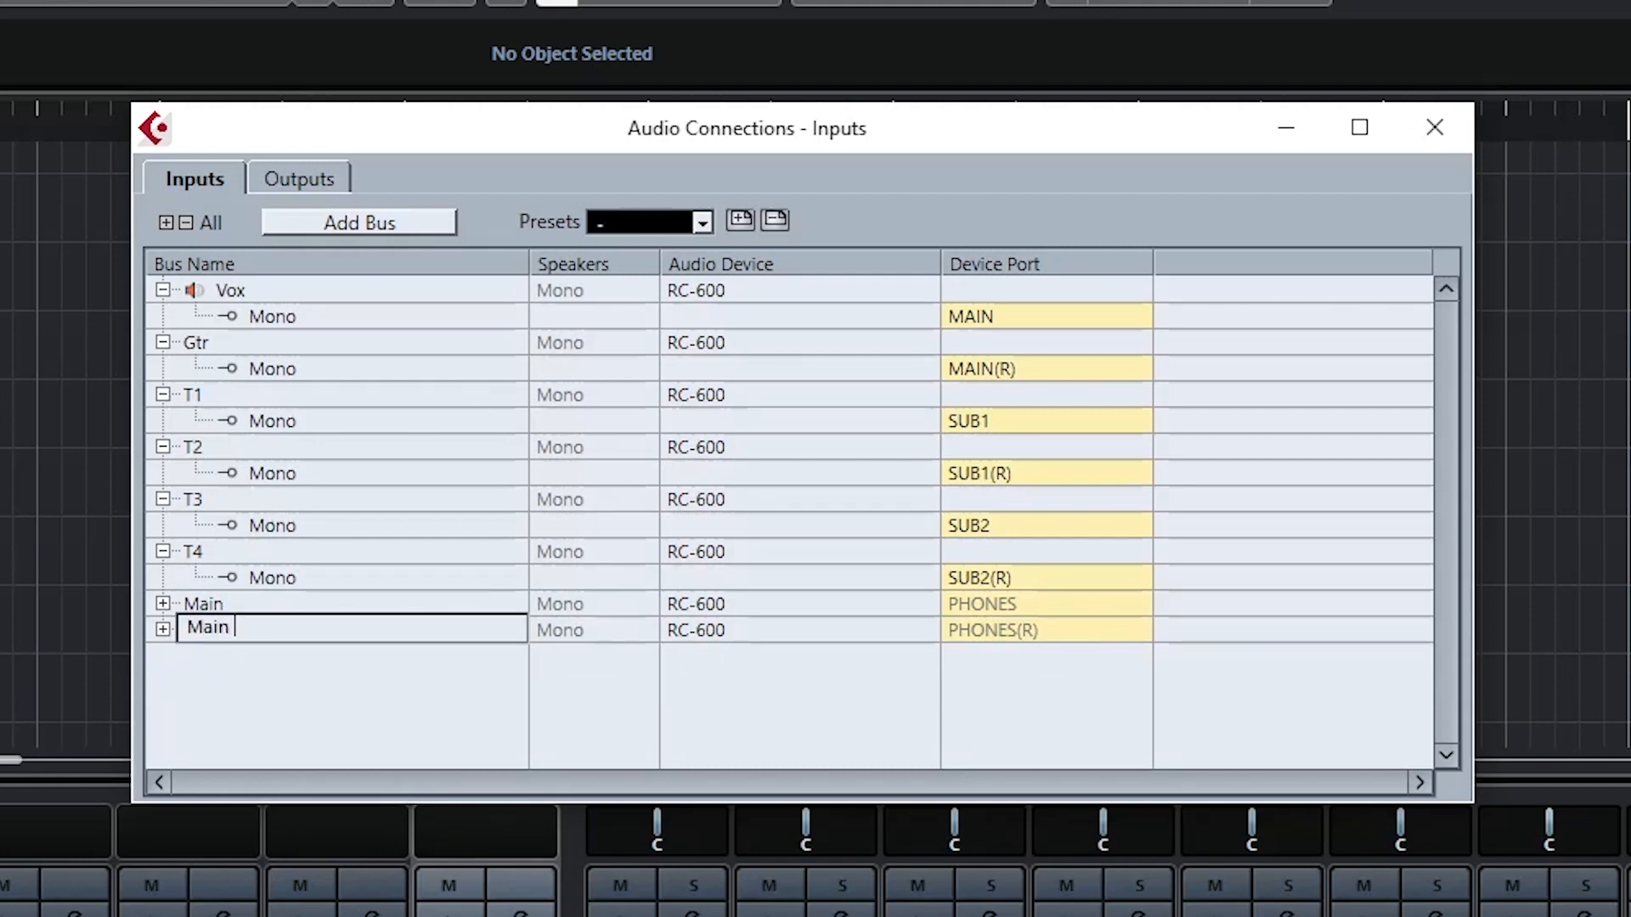
pyautogui.write(' Out')
pyautogui.press('Return')
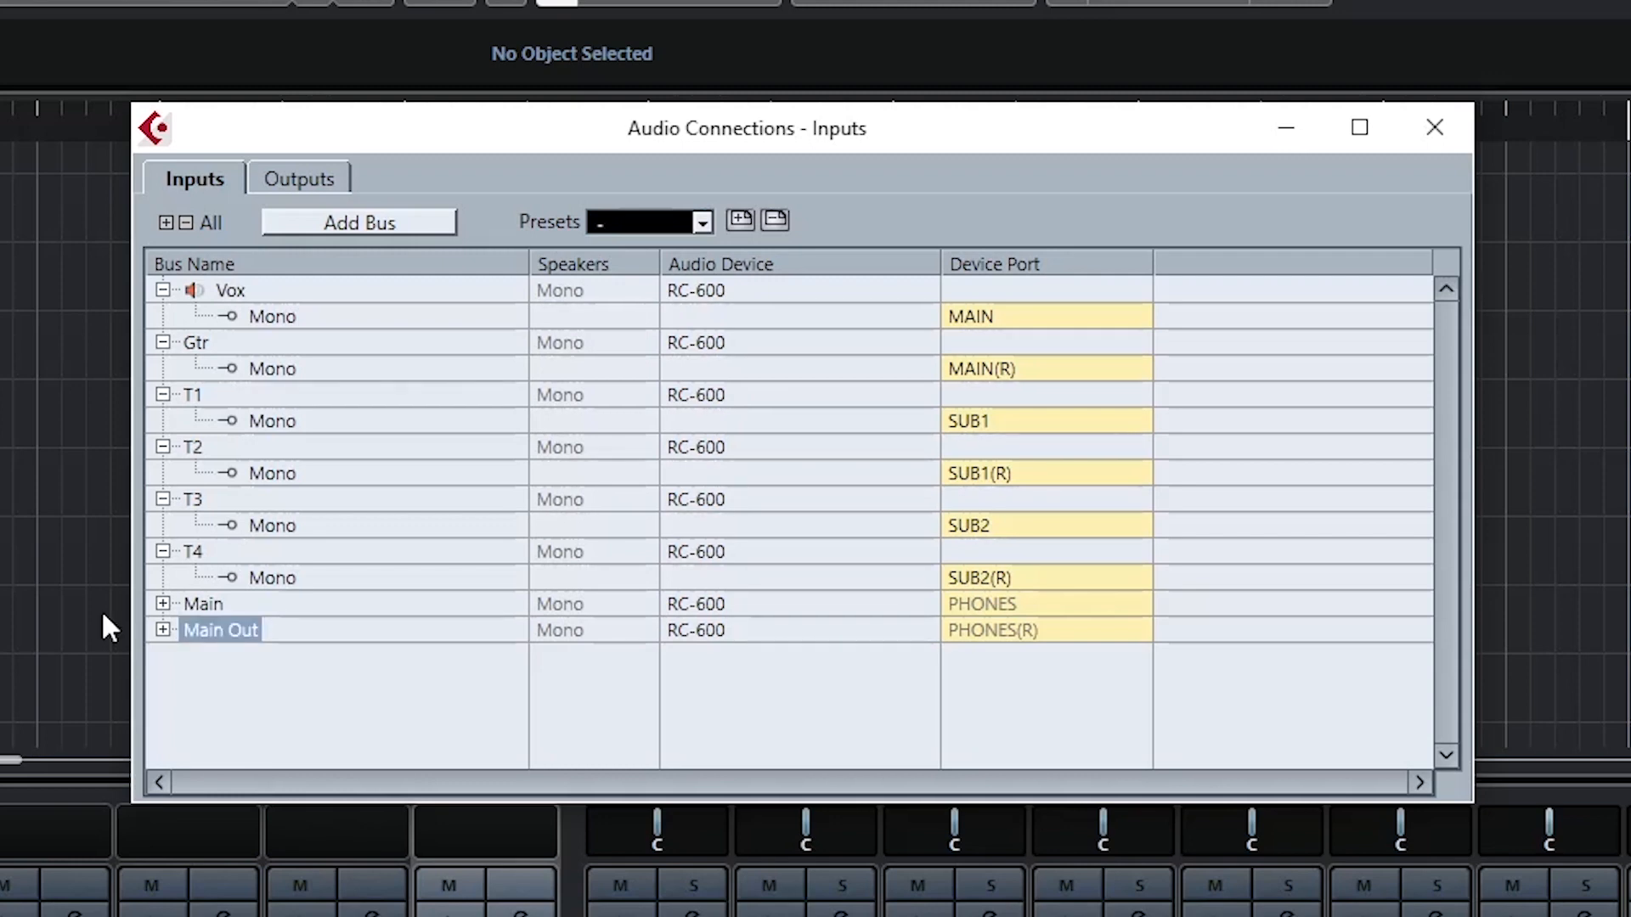
# Rename the Main input bus on the PHONES port to Main Out
pyautogui.doubleClick(204, 604)
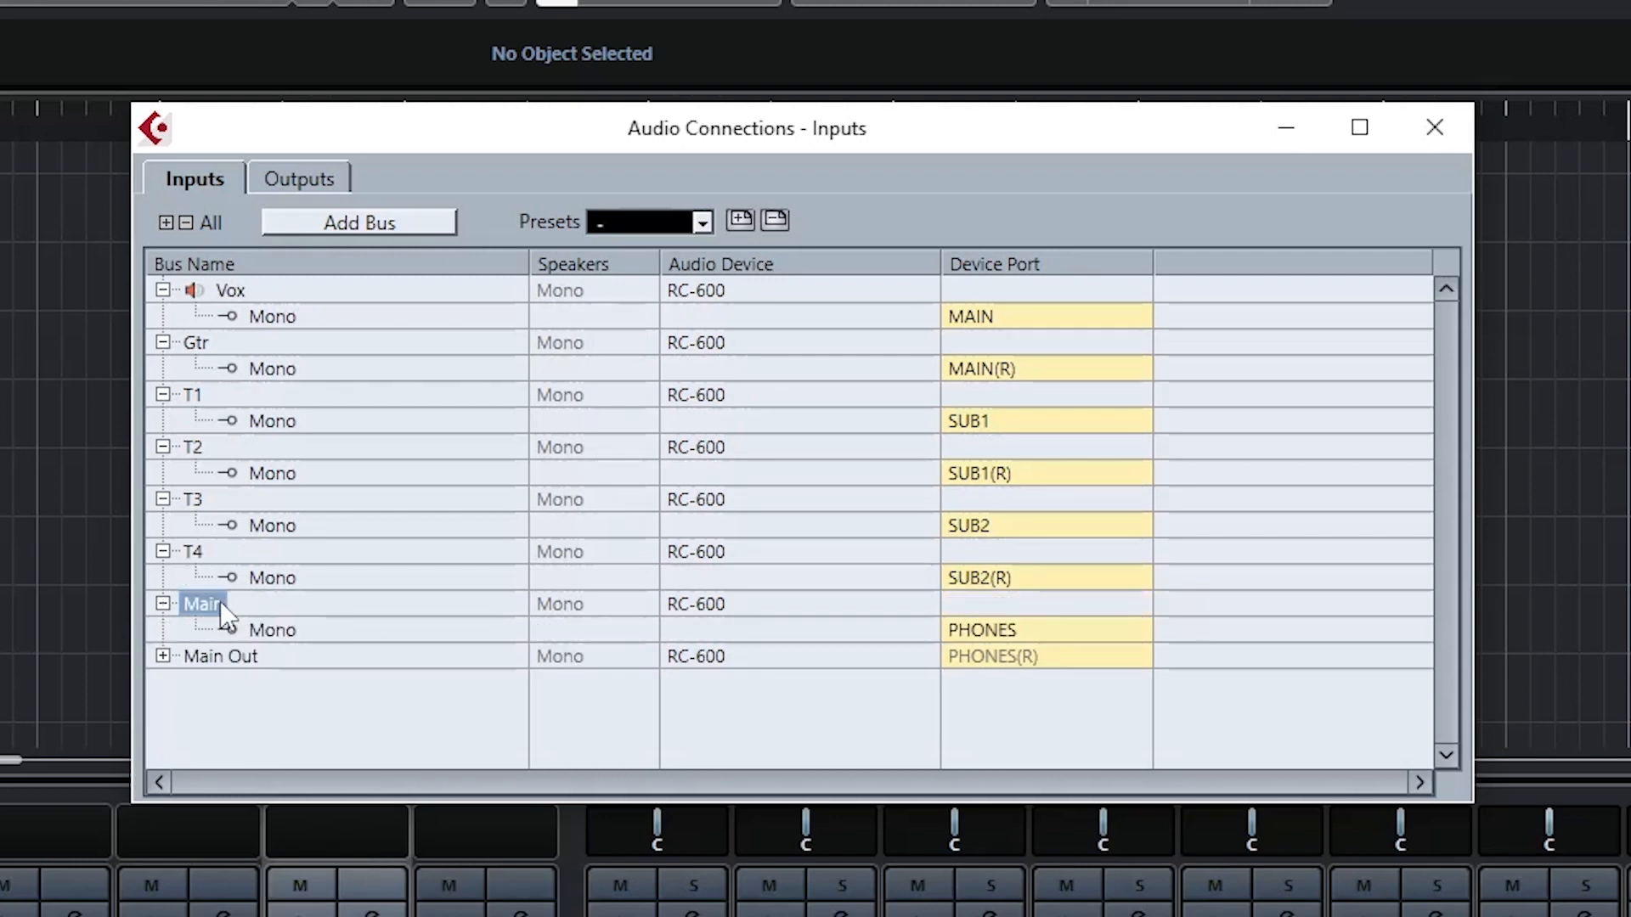
pyautogui.click(243, 605)
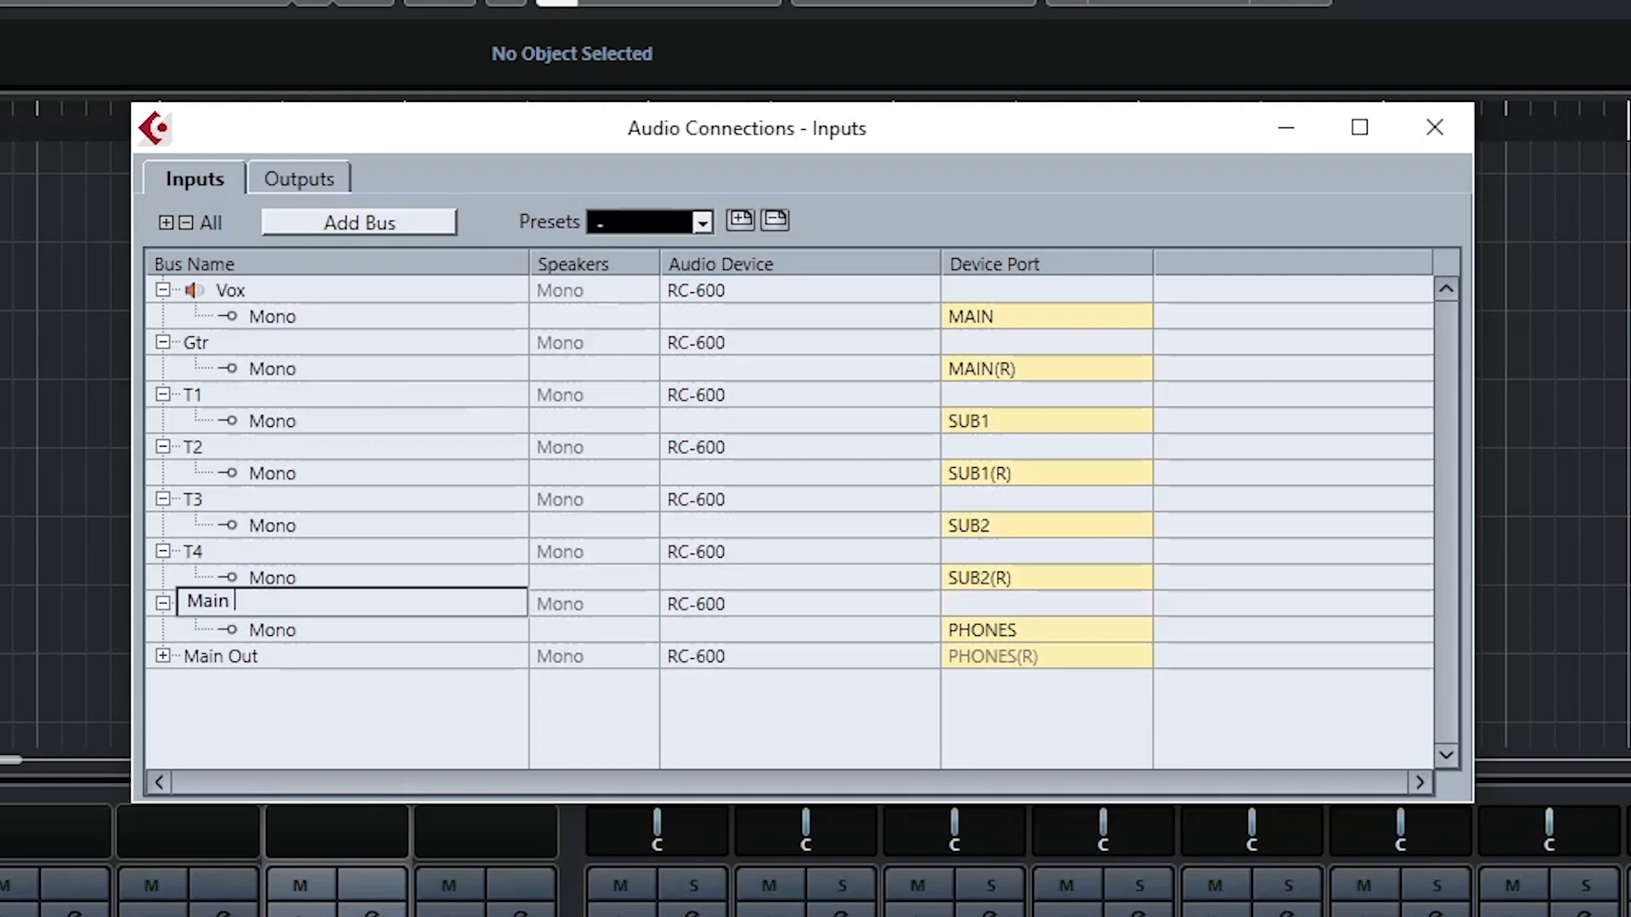
pyautogui.click(290, 700)
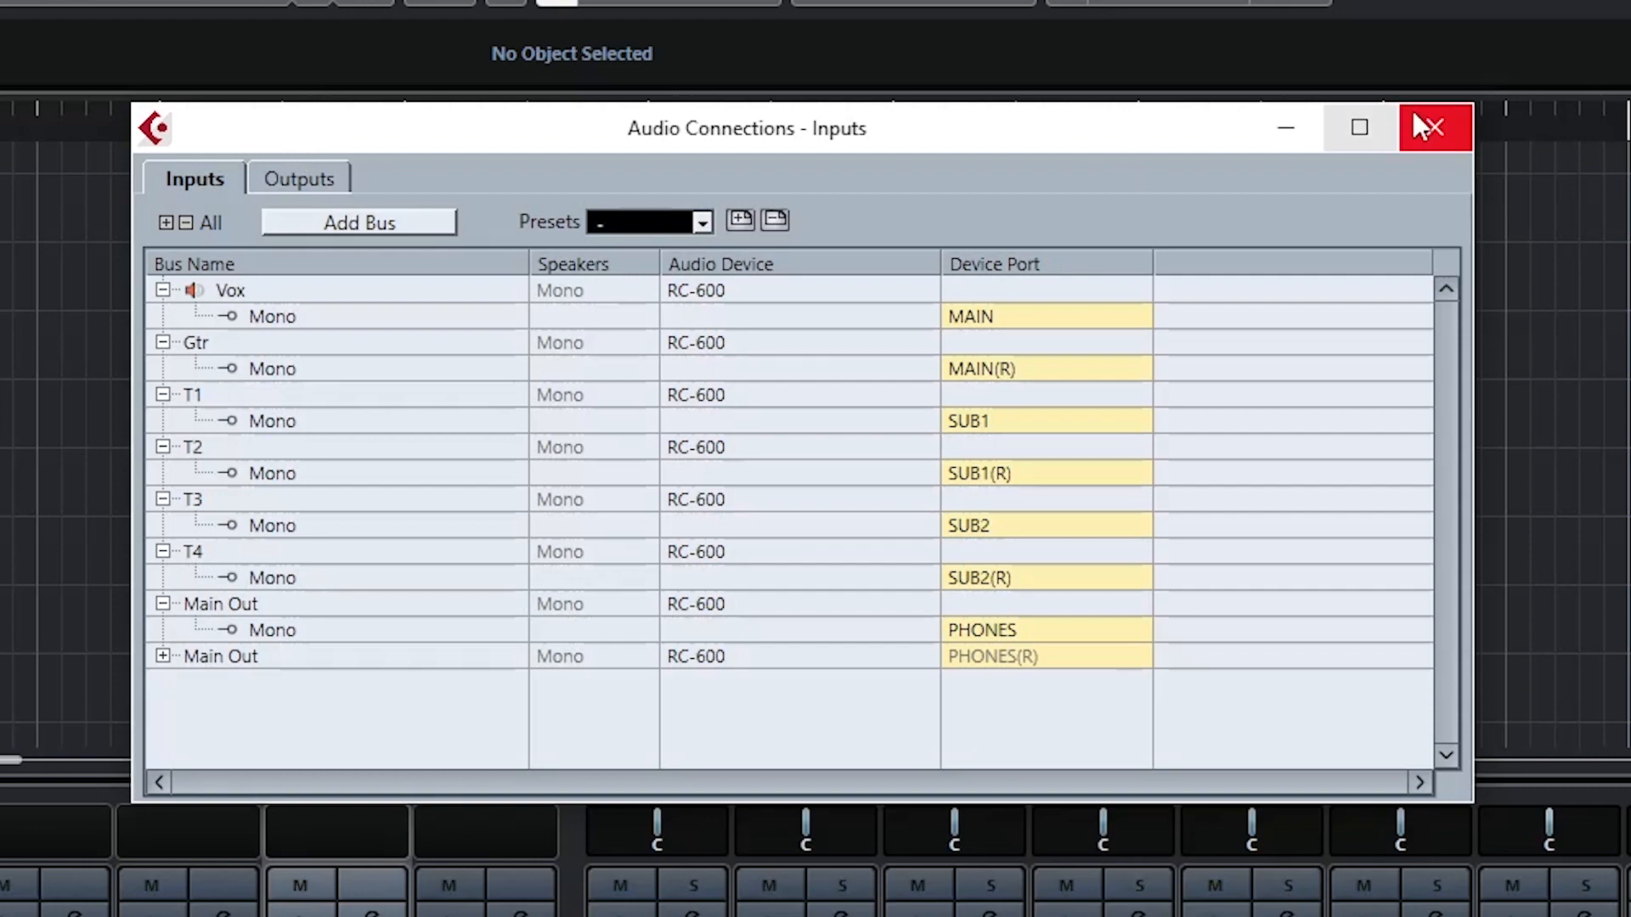
# Close the audio connections window and stop the recording running on the eight tracks at about 1:40
pyautogui.click(1439, 127)
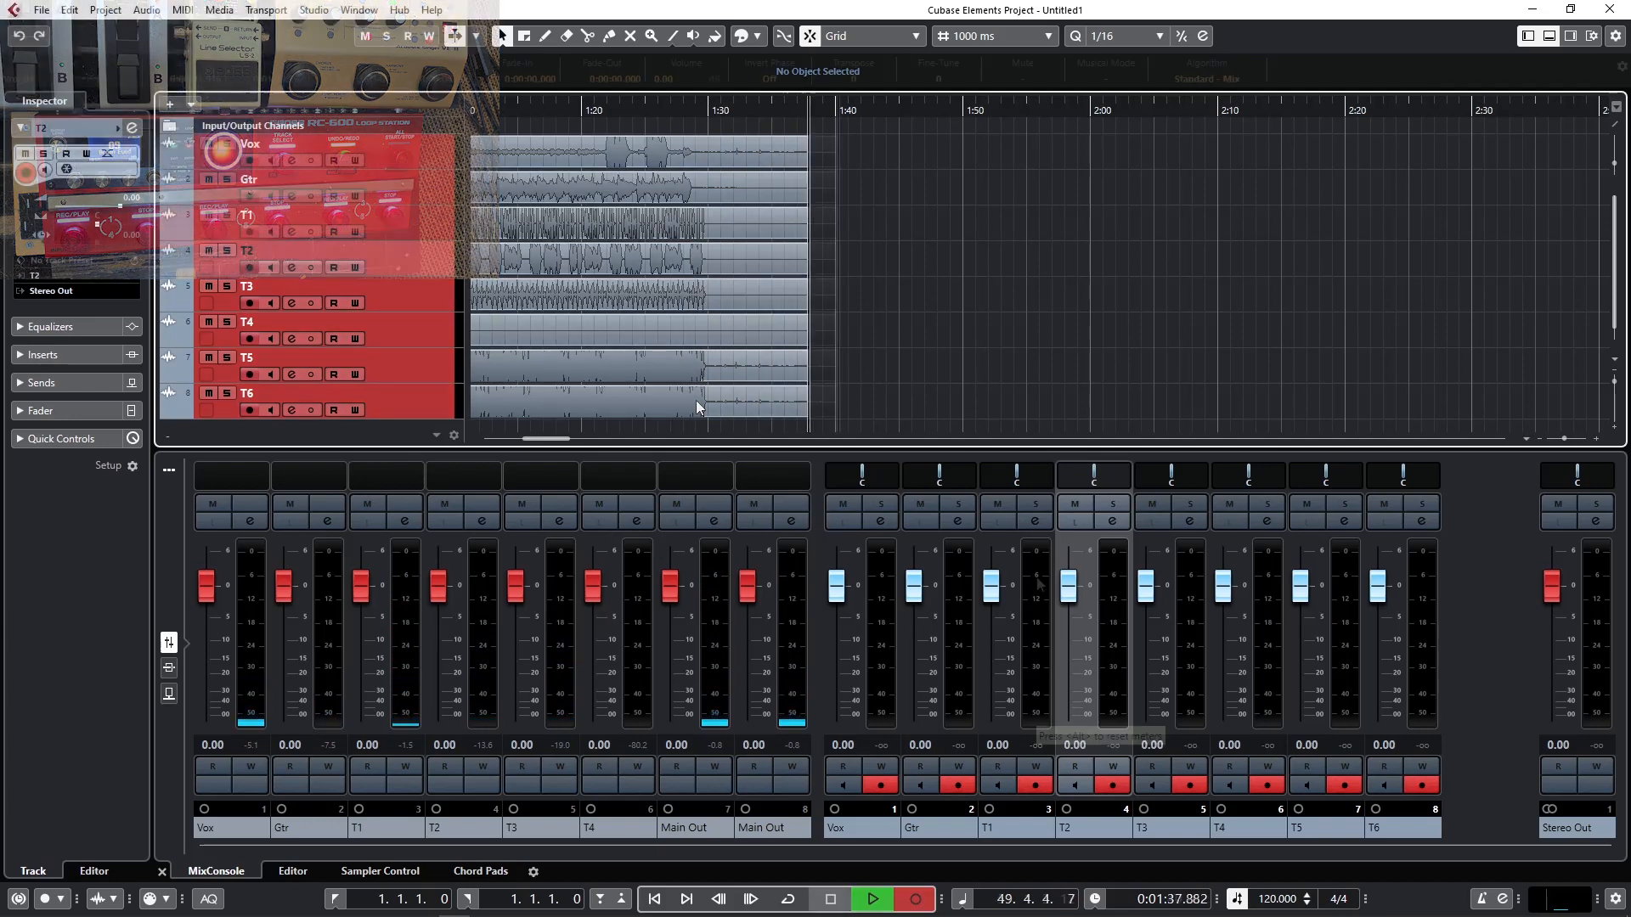
pyautogui.press('space')
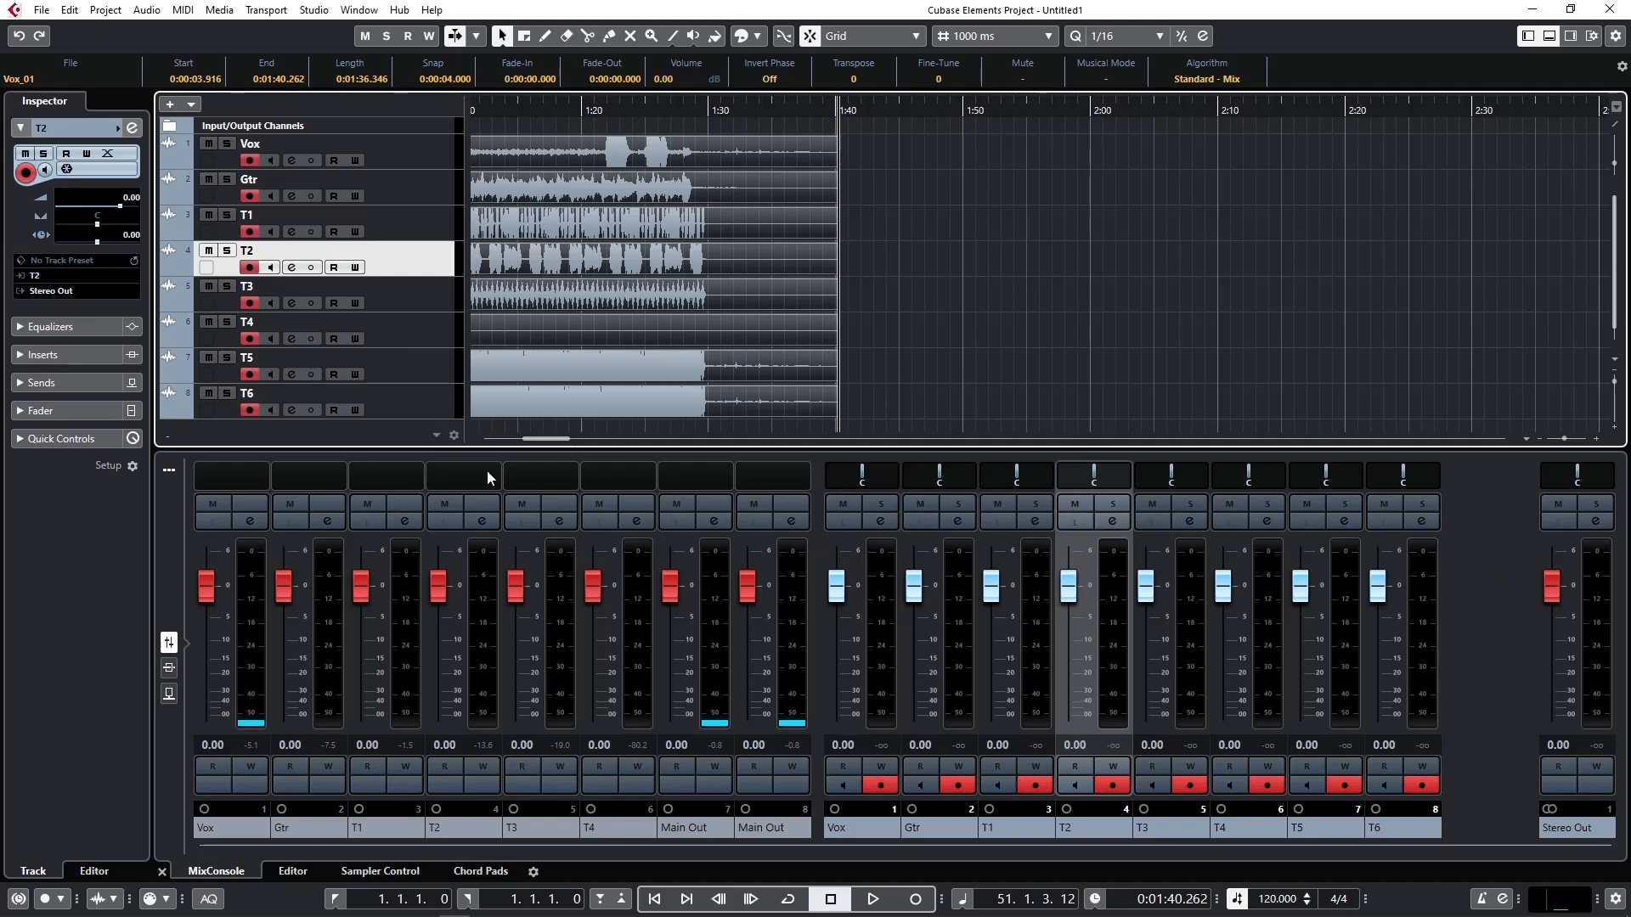
# Mute tracks T5 and T6 and play back the recording from about 13 seconds to about 24 seconds
pyautogui.moveTo(544, 443); pyautogui.dragTo(504, 448)
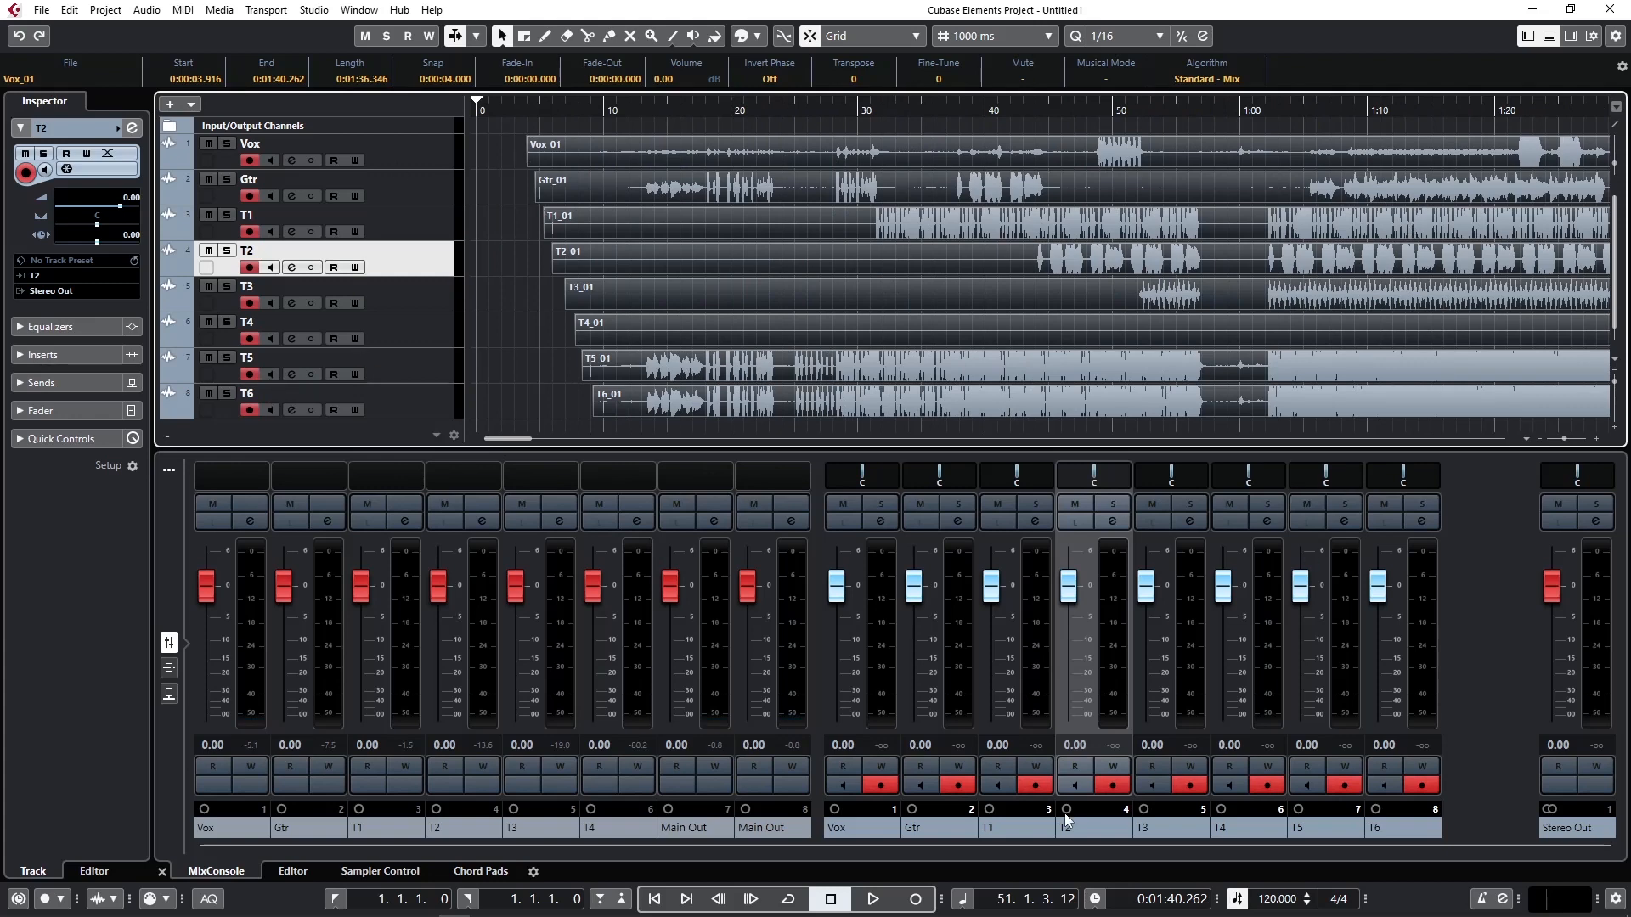
pyautogui.moveTo(517, 439); pyautogui.dragTo(516, 440)
pyautogui.click(642, 111)
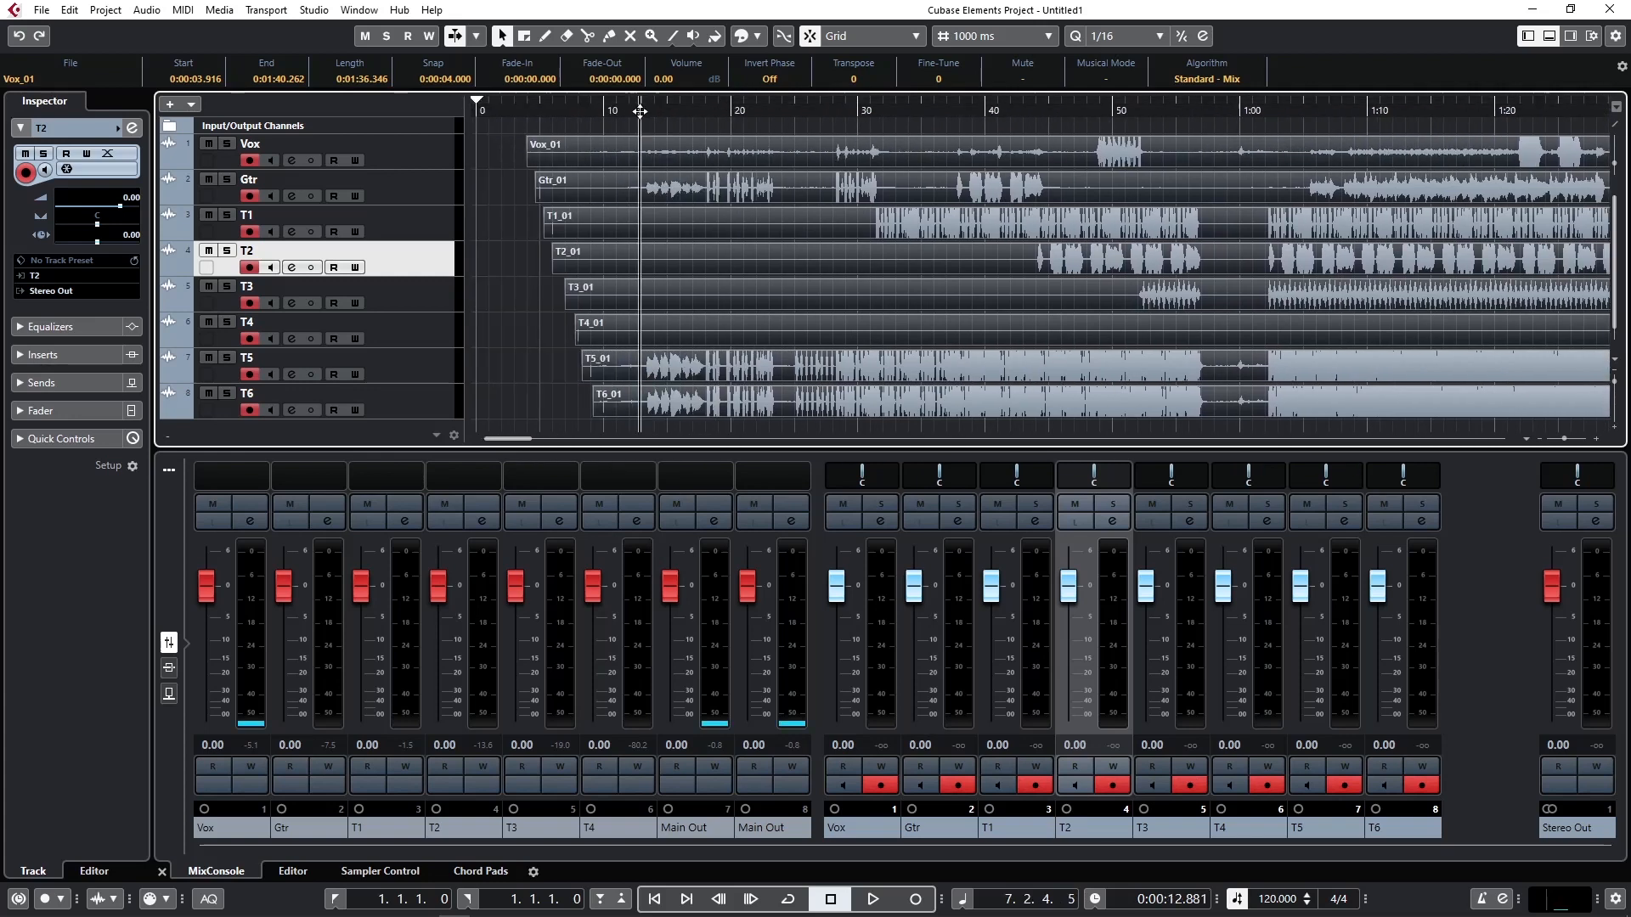
pyautogui.click(208, 358)
pyautogui.click(208, 394)
pyautogui.click(872, 901)
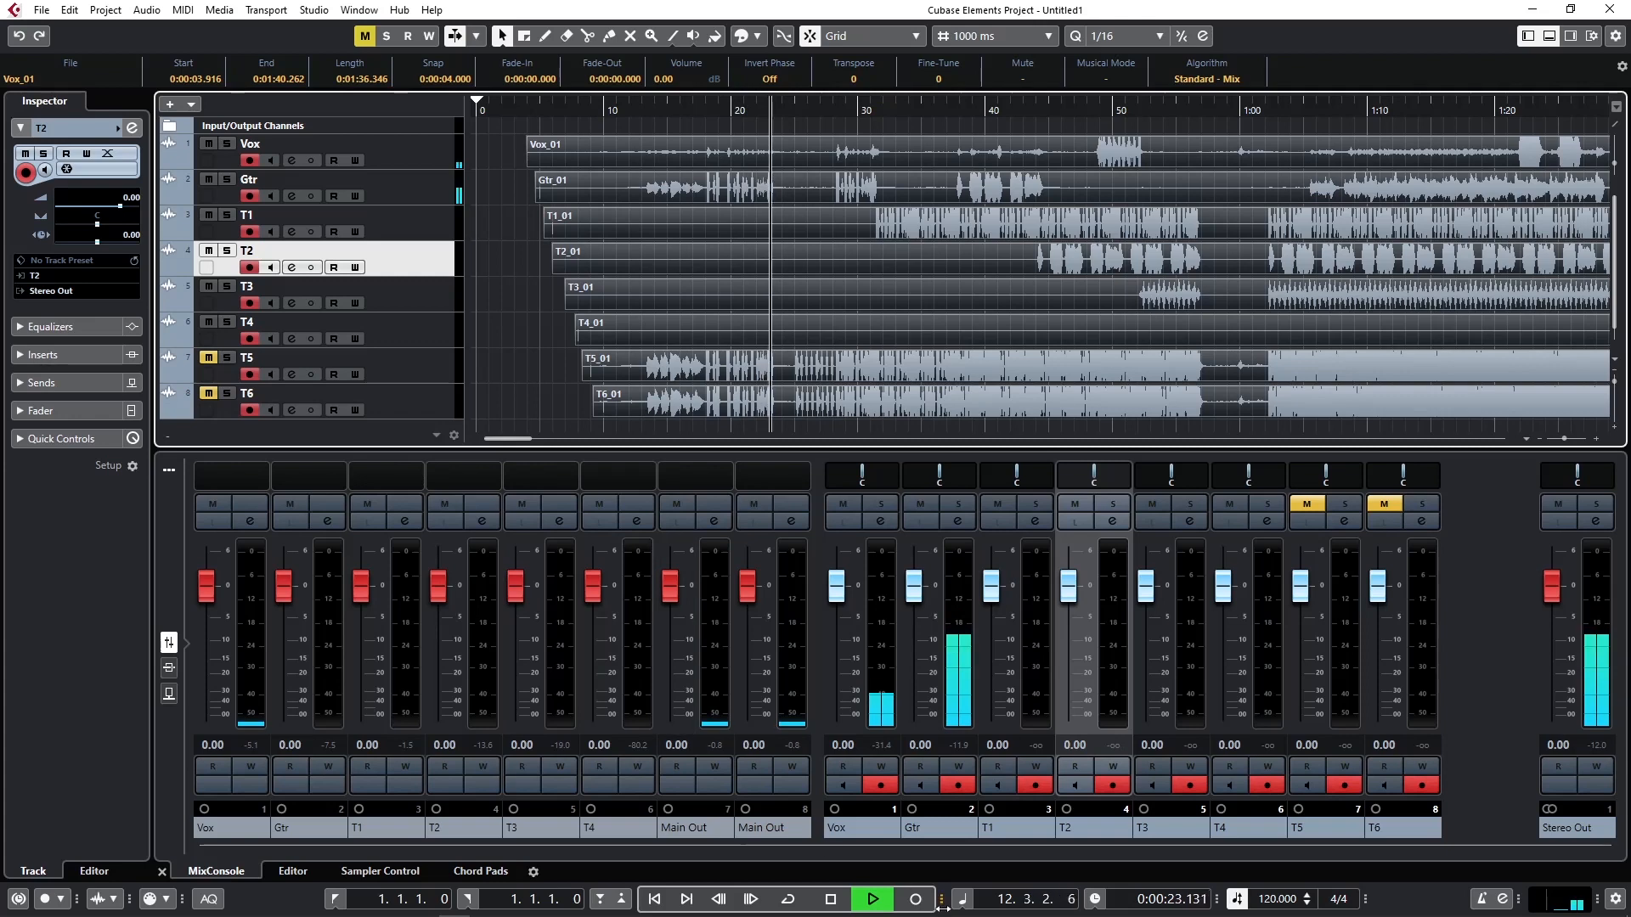
pyautogui.press('space')
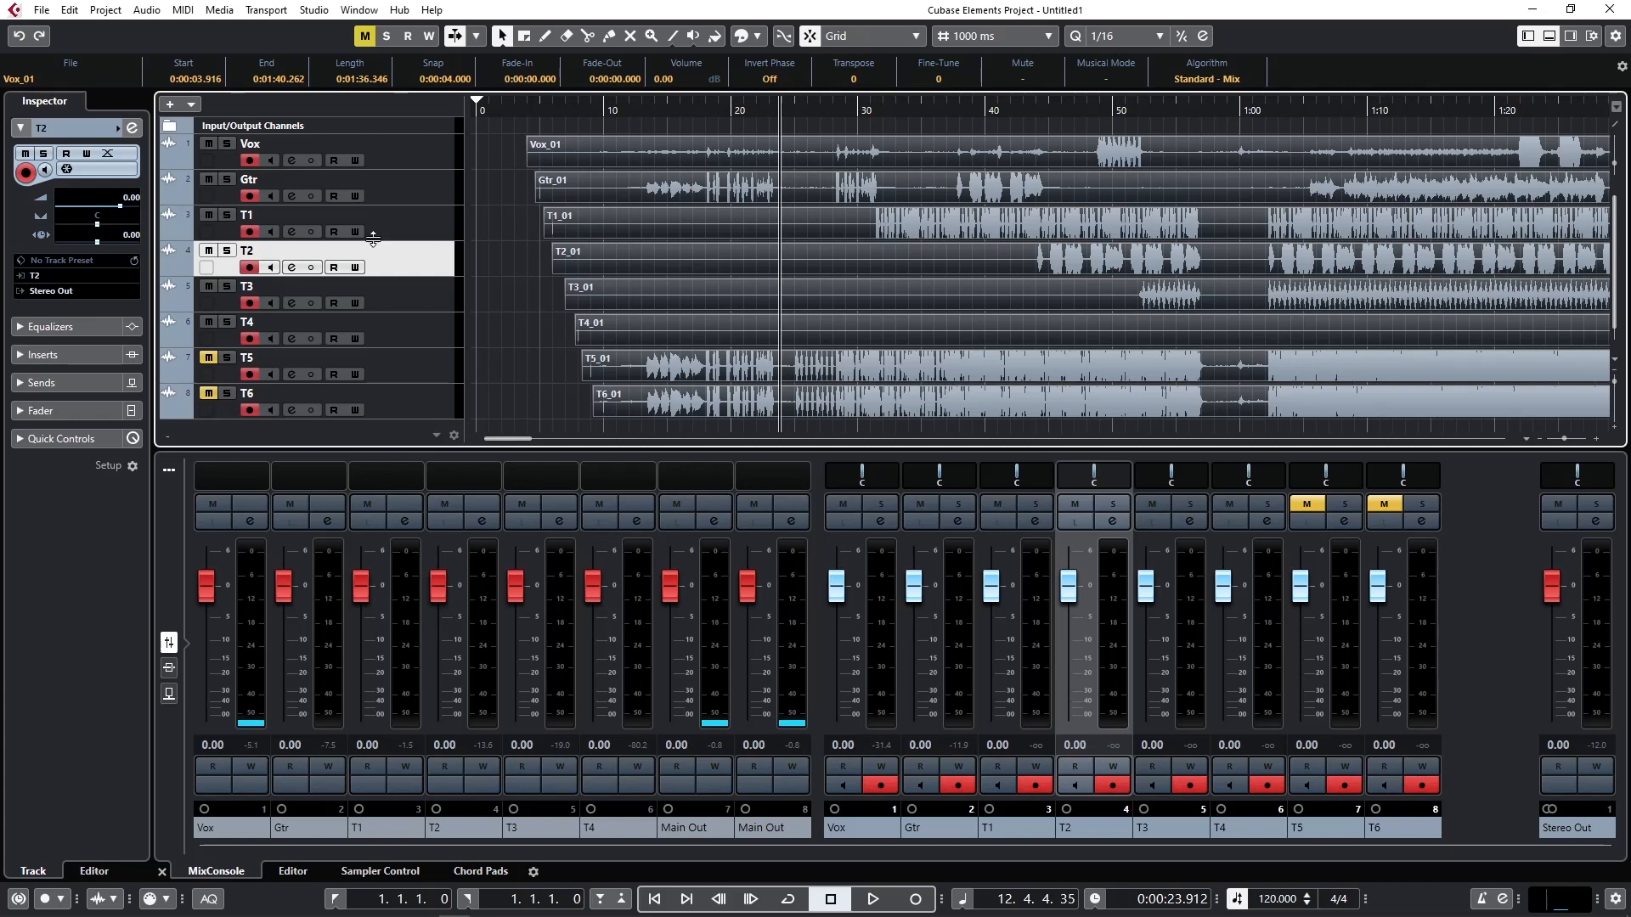
# Select tracks T1, T2 and T3 in turn to examine the recorded loop audio on each
pyautogui.click(433, 239)
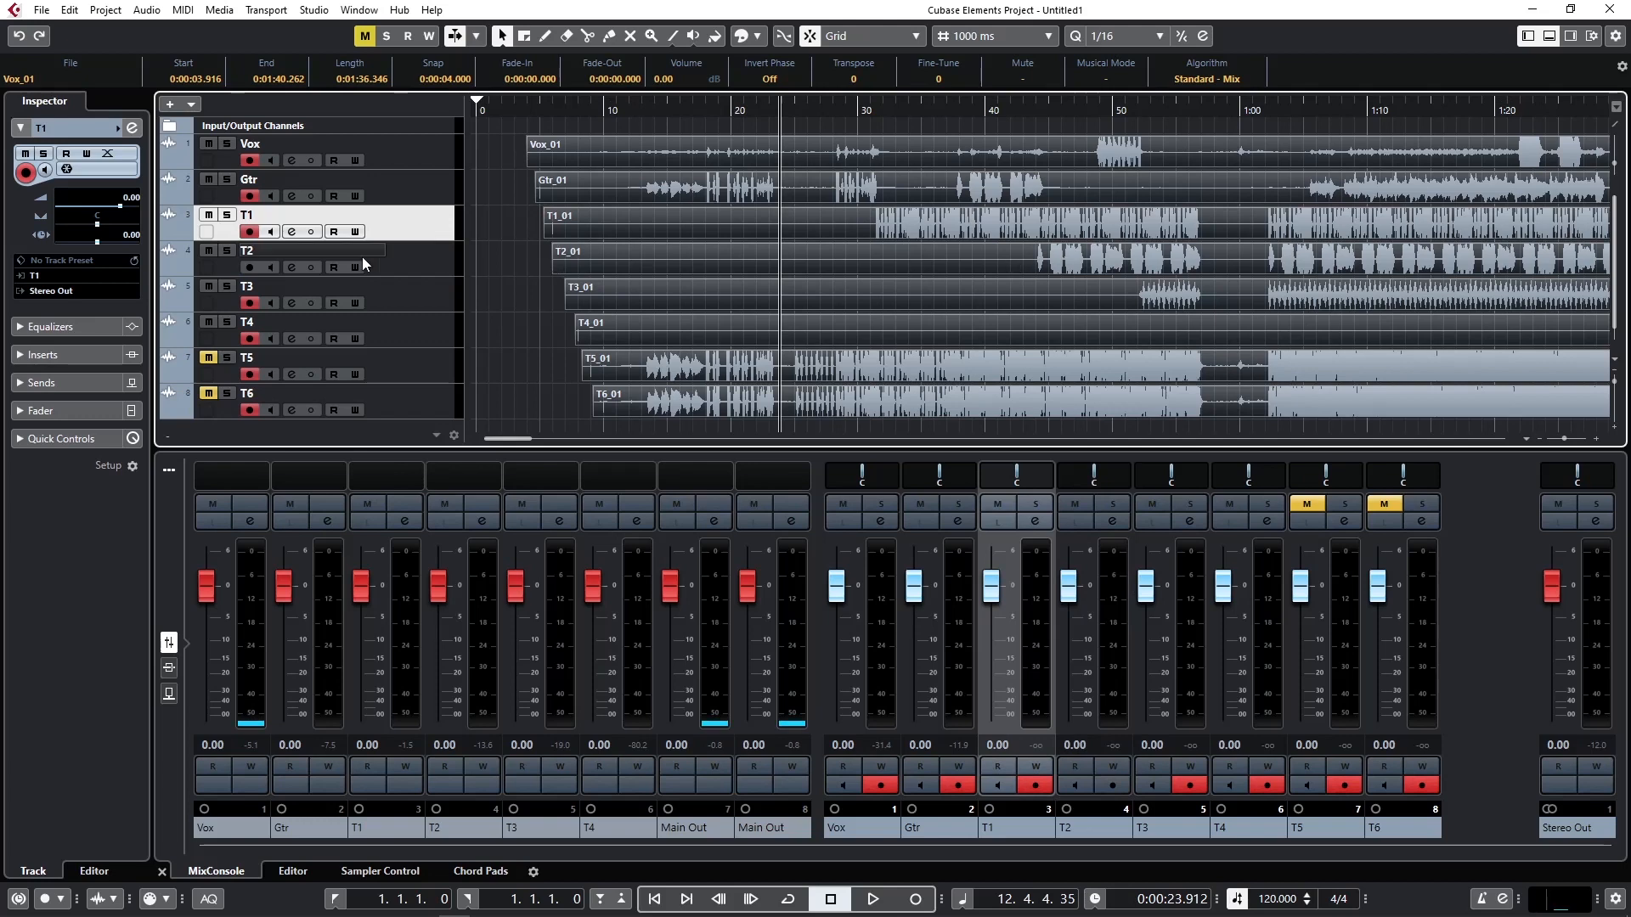
pyautogui.click(429, 255)
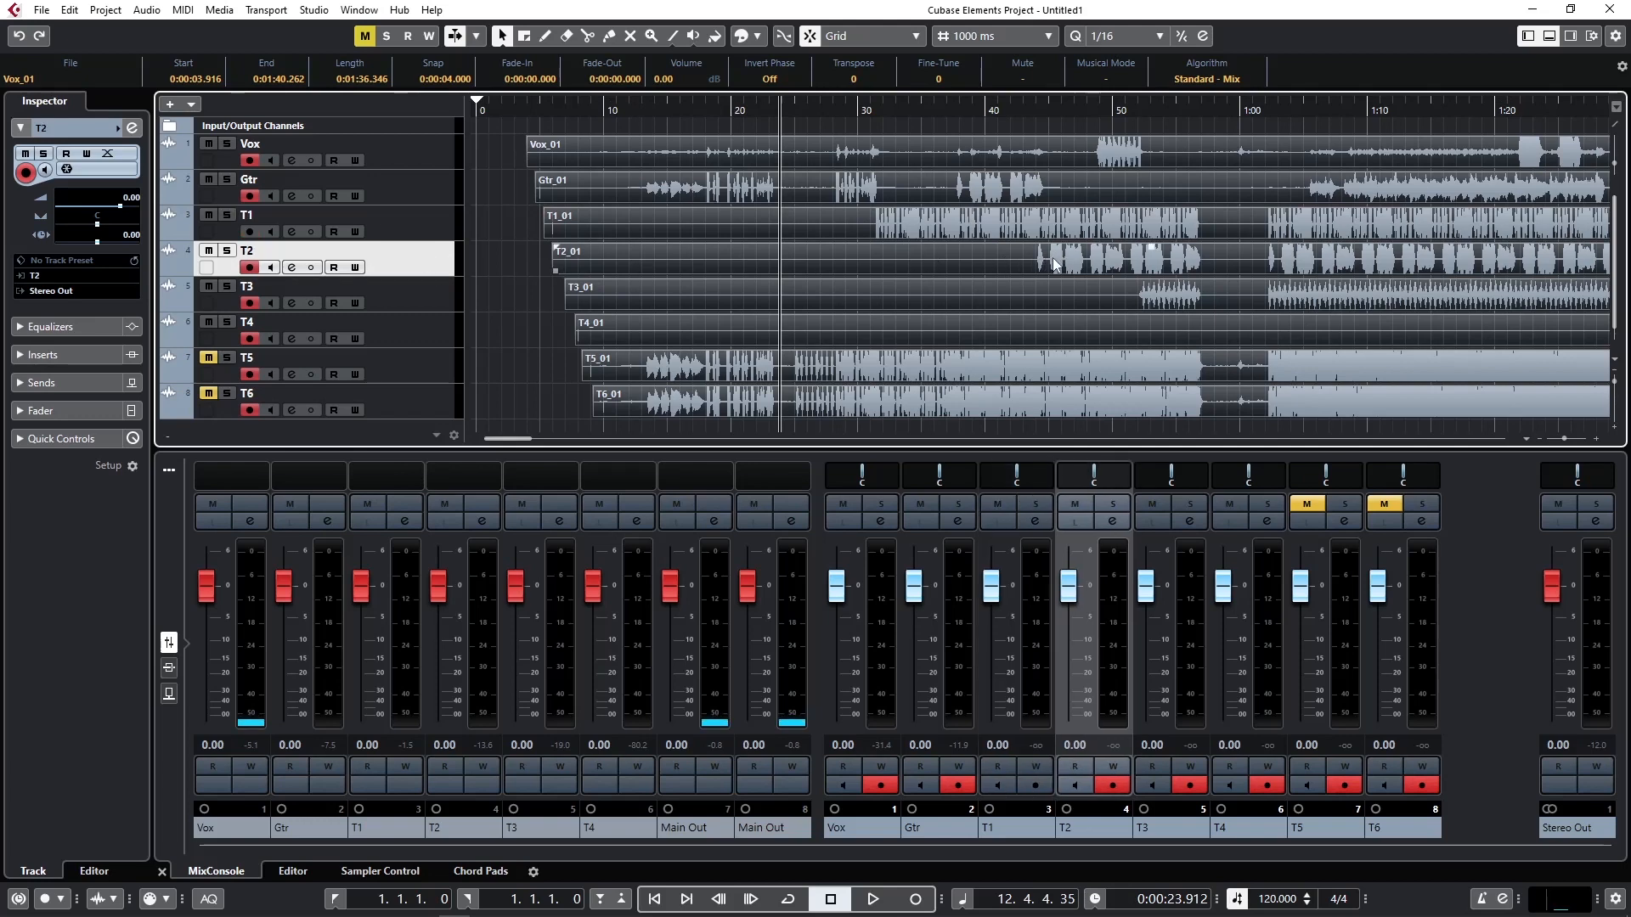
pyautogui.click(401, 293)
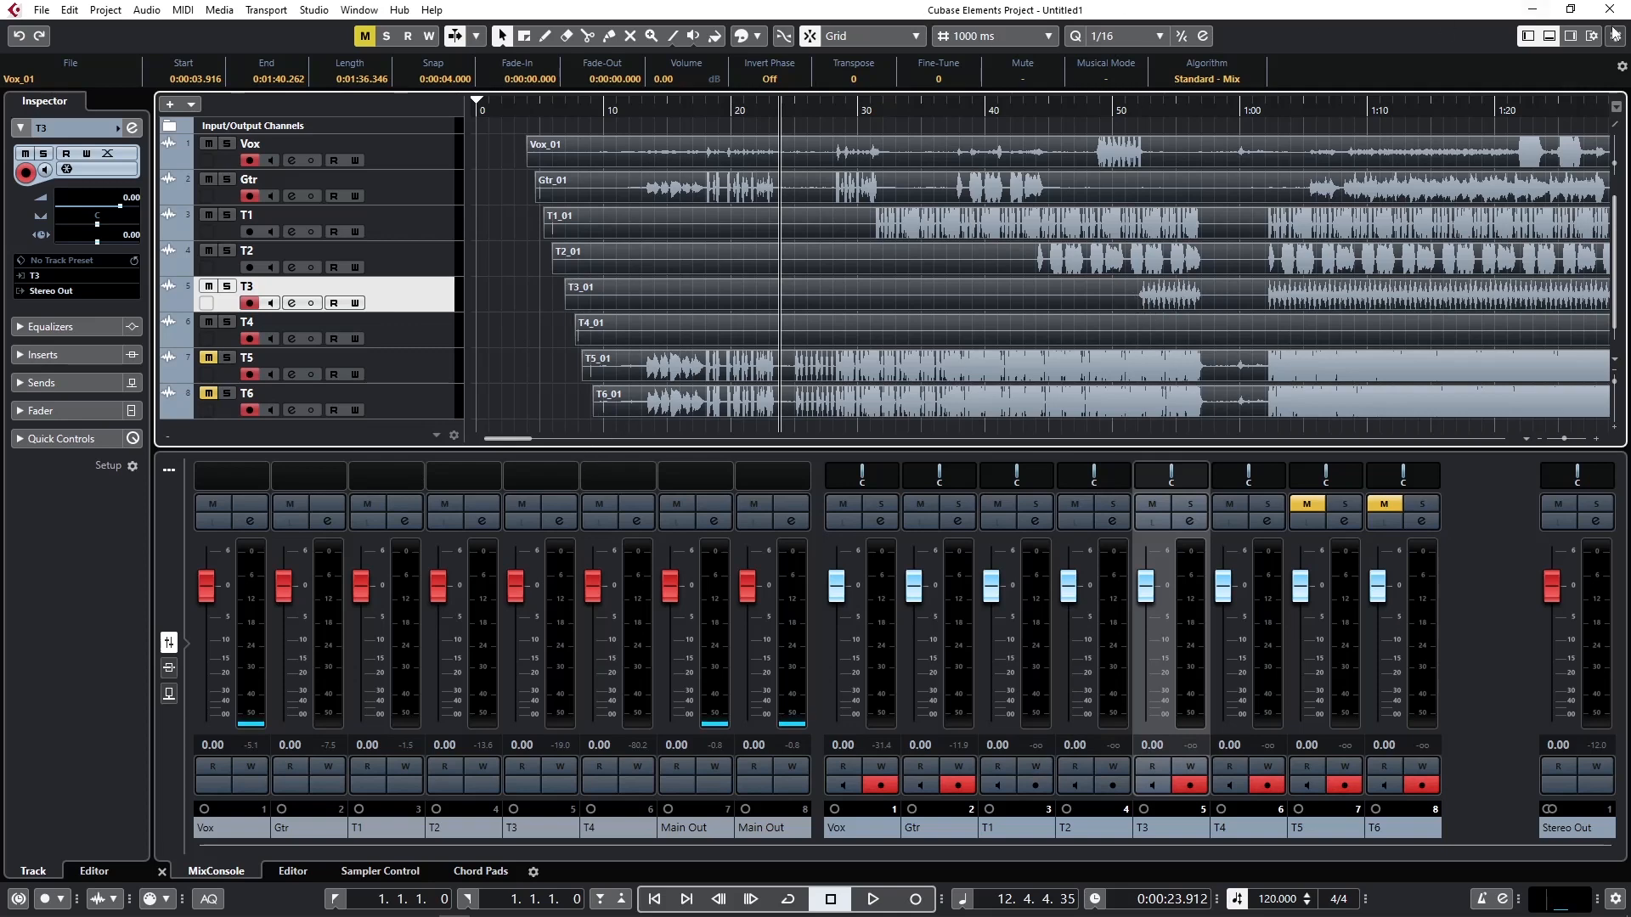
# Hide the lower mixer to give the taller tracks more room, and reduce the waveform display height to inspect the recorded audio
pyautogui.click(1550, 37)
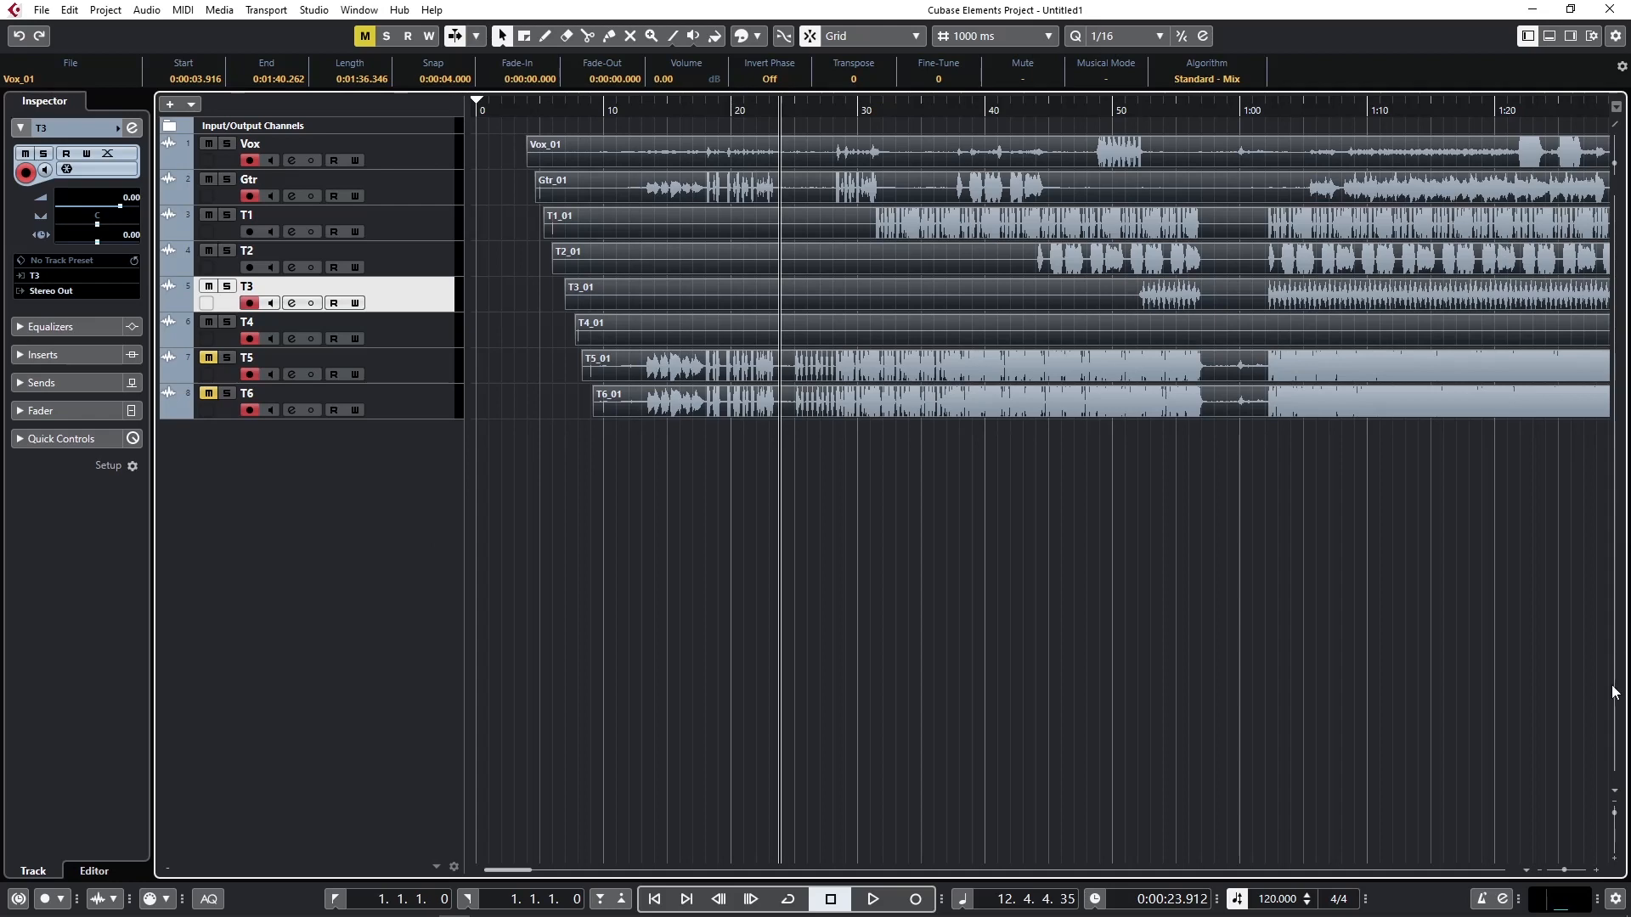
pyautogui.click(1617, 818)
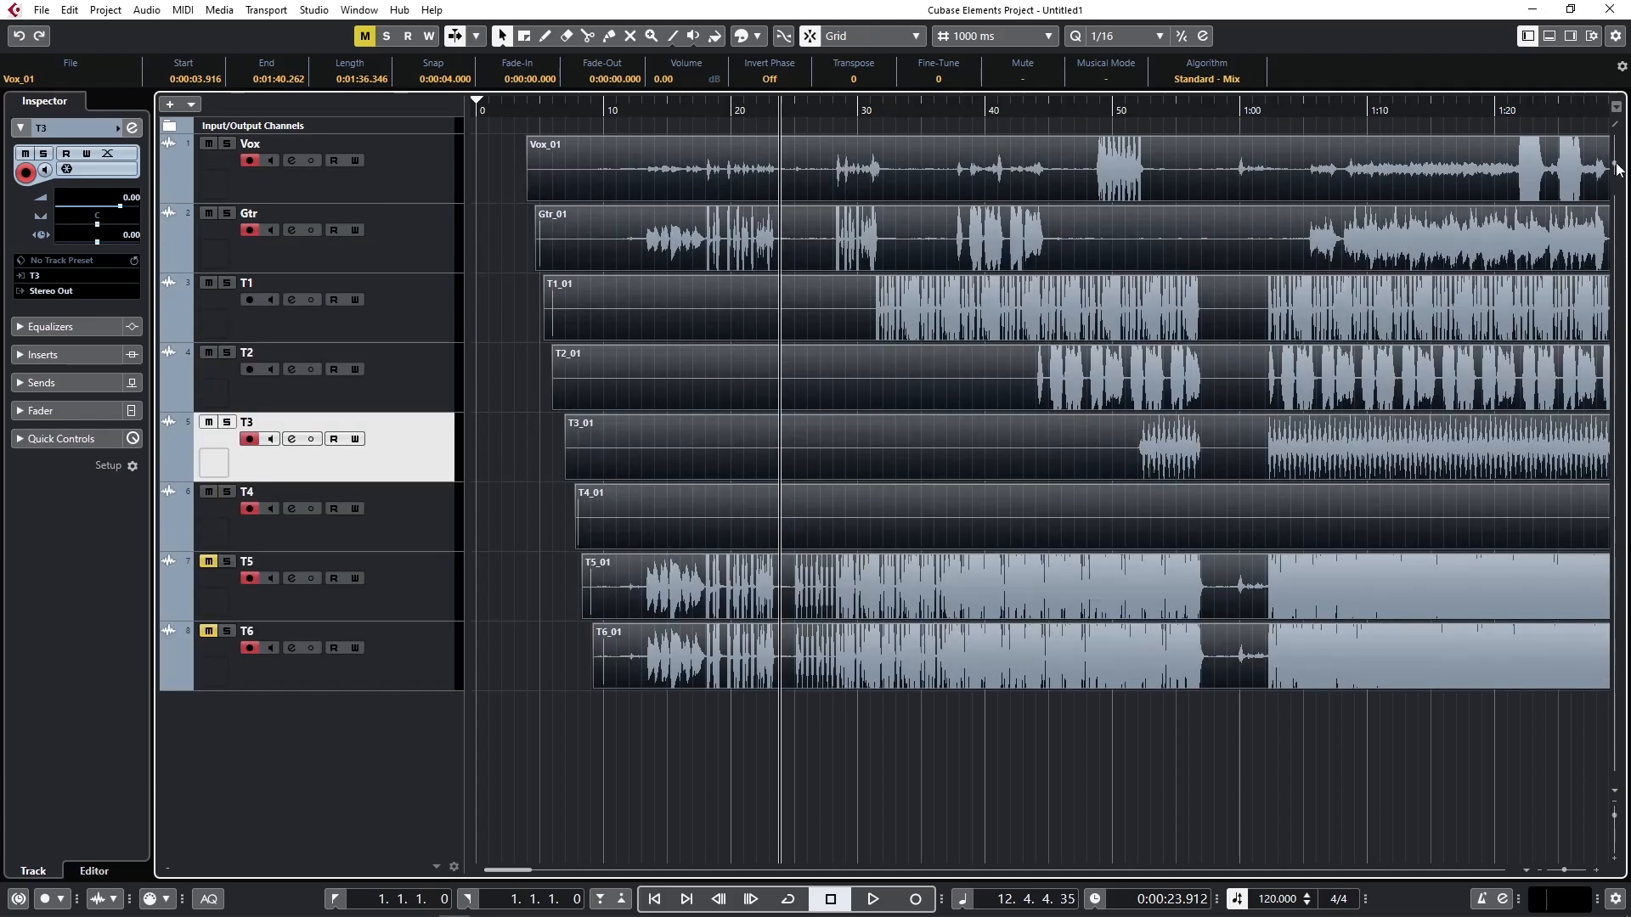
pyautogui.moveTo(1618, 167); pyautogui.dragTo(1619, 177)
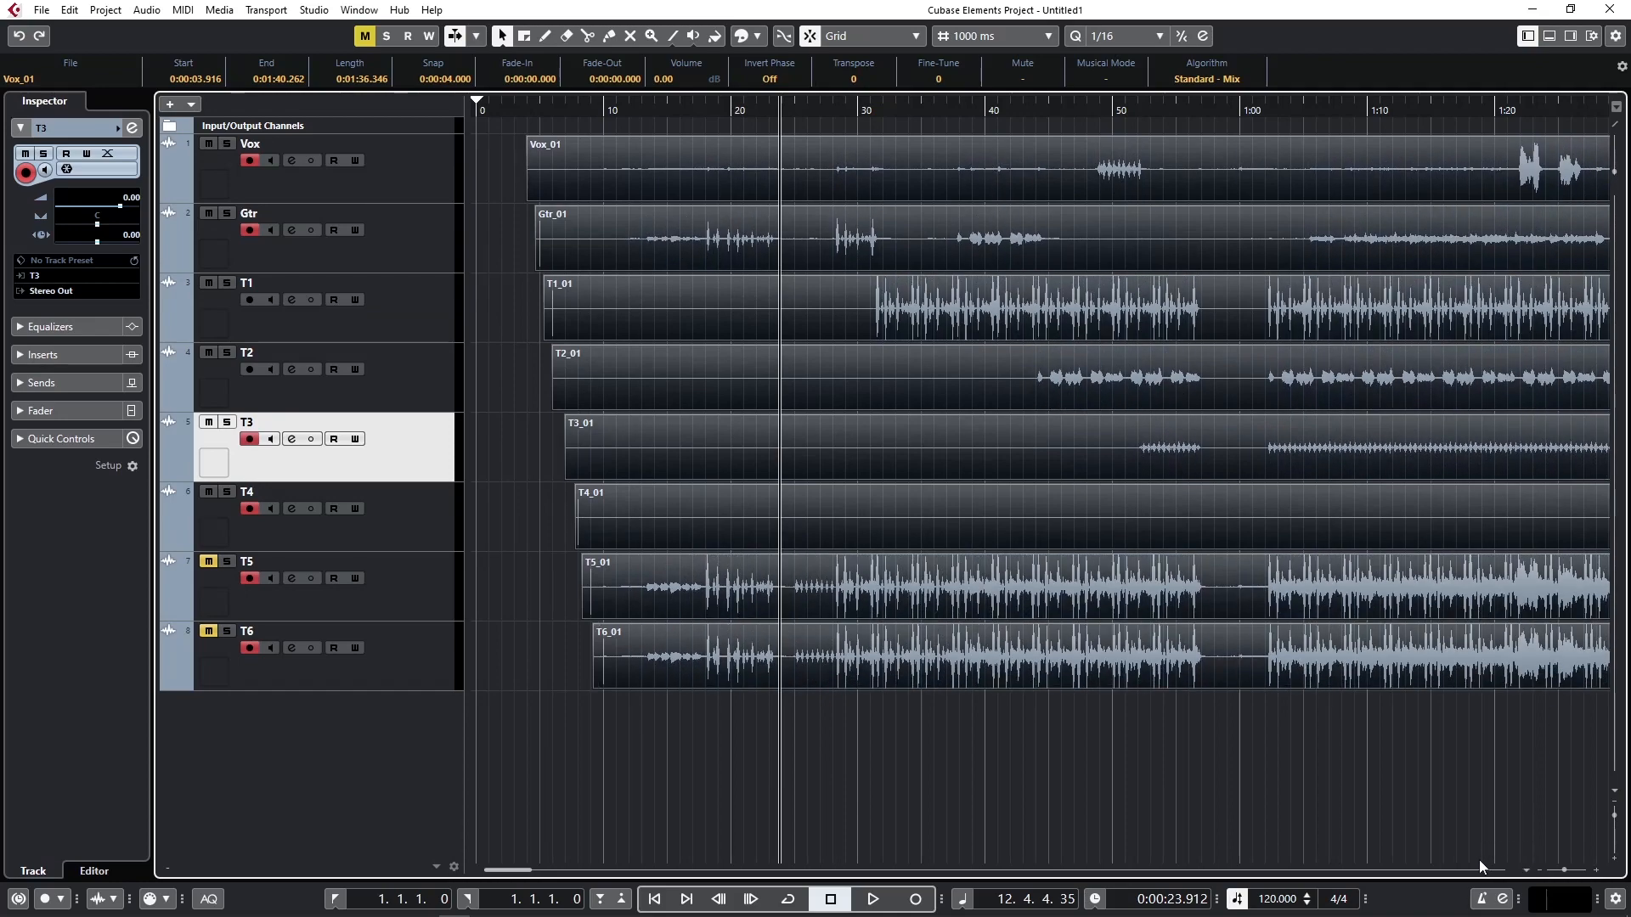
pyautogui.moveTo(519, 875); pyautogui.dragTo(534, 880)
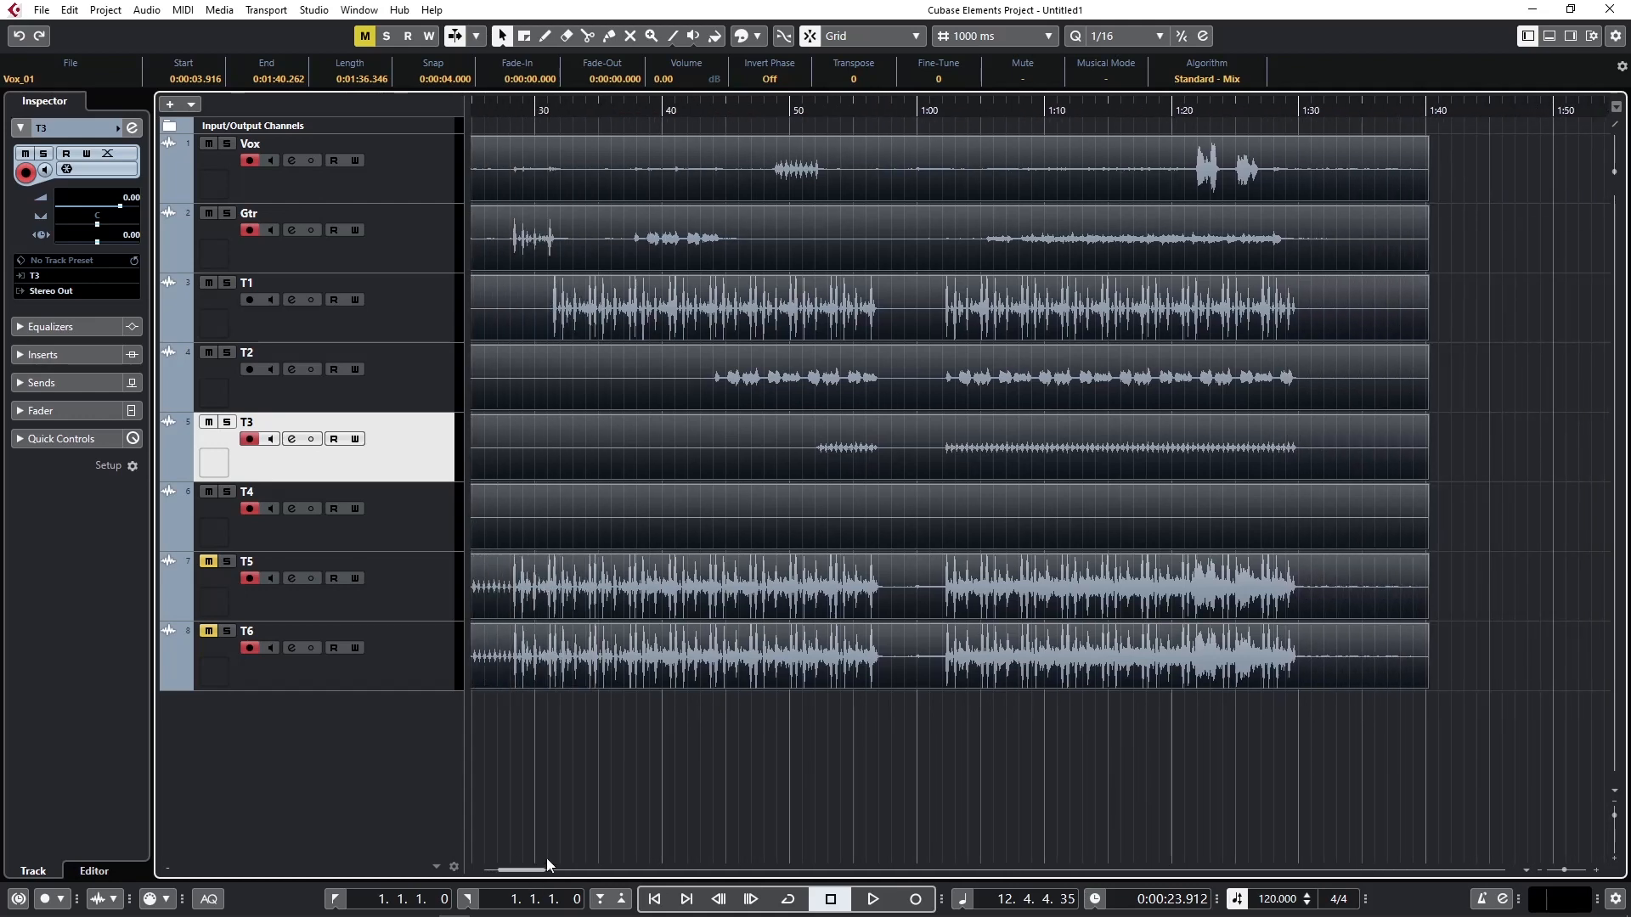